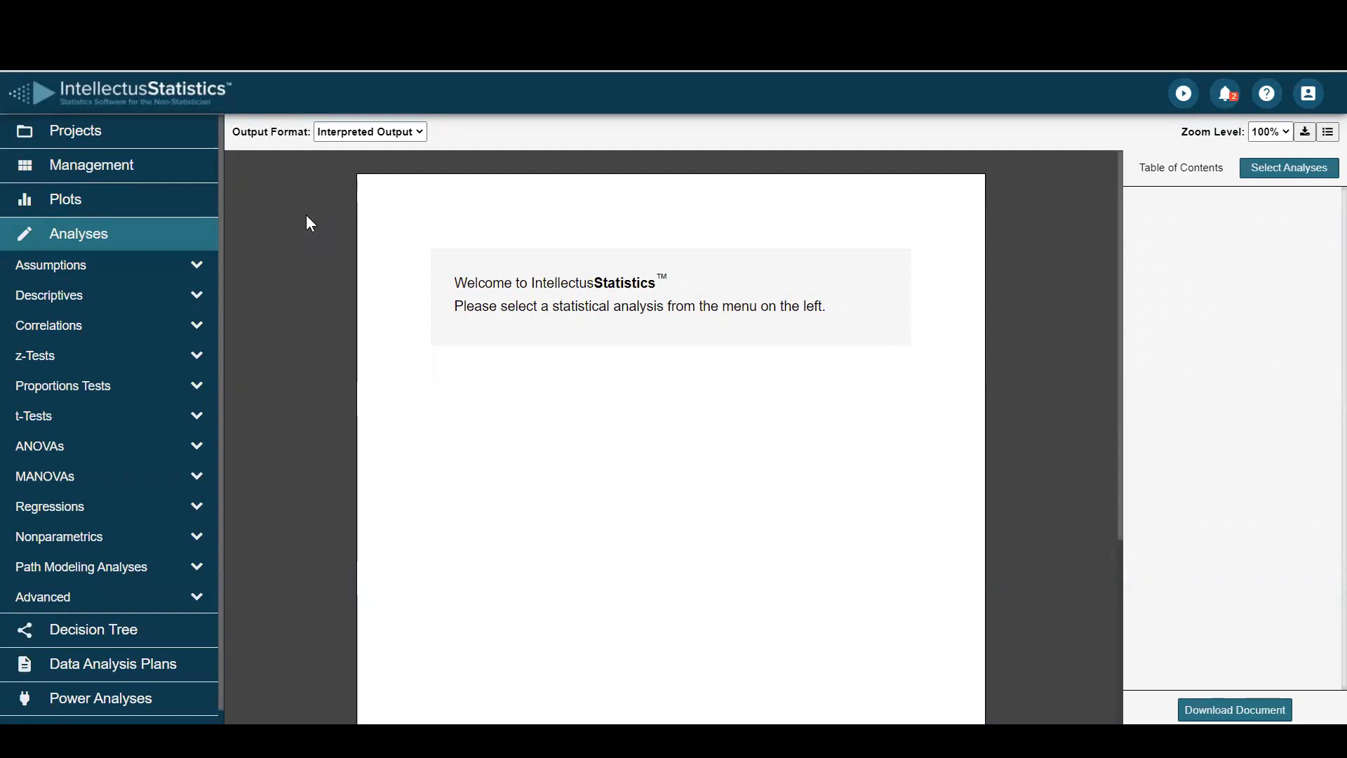
Step: Review the loaded dataset in Management, then list the MANOVA-family analyses under Analyses
{"action": "left_click", "coordinate": [74, 169]}
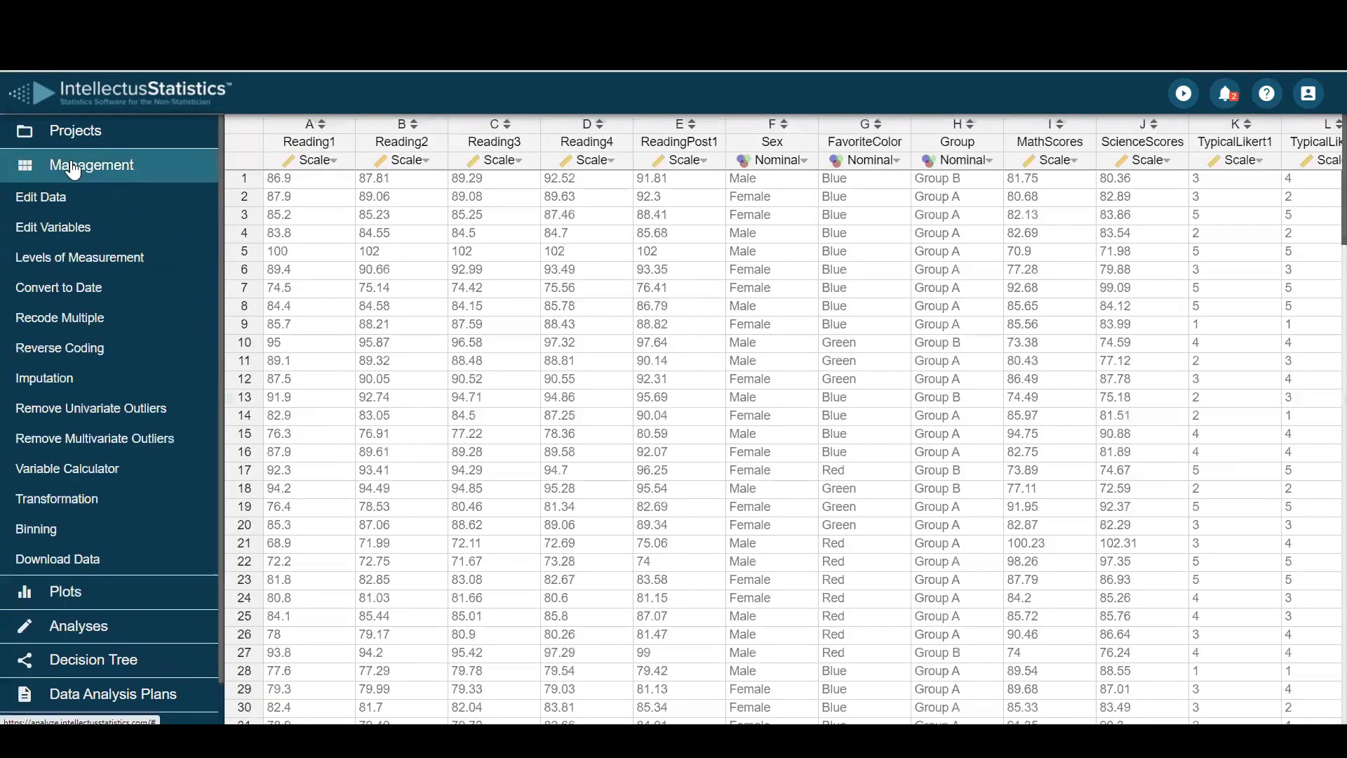
{"action": "left_click", "coordinate": [61, 634]}
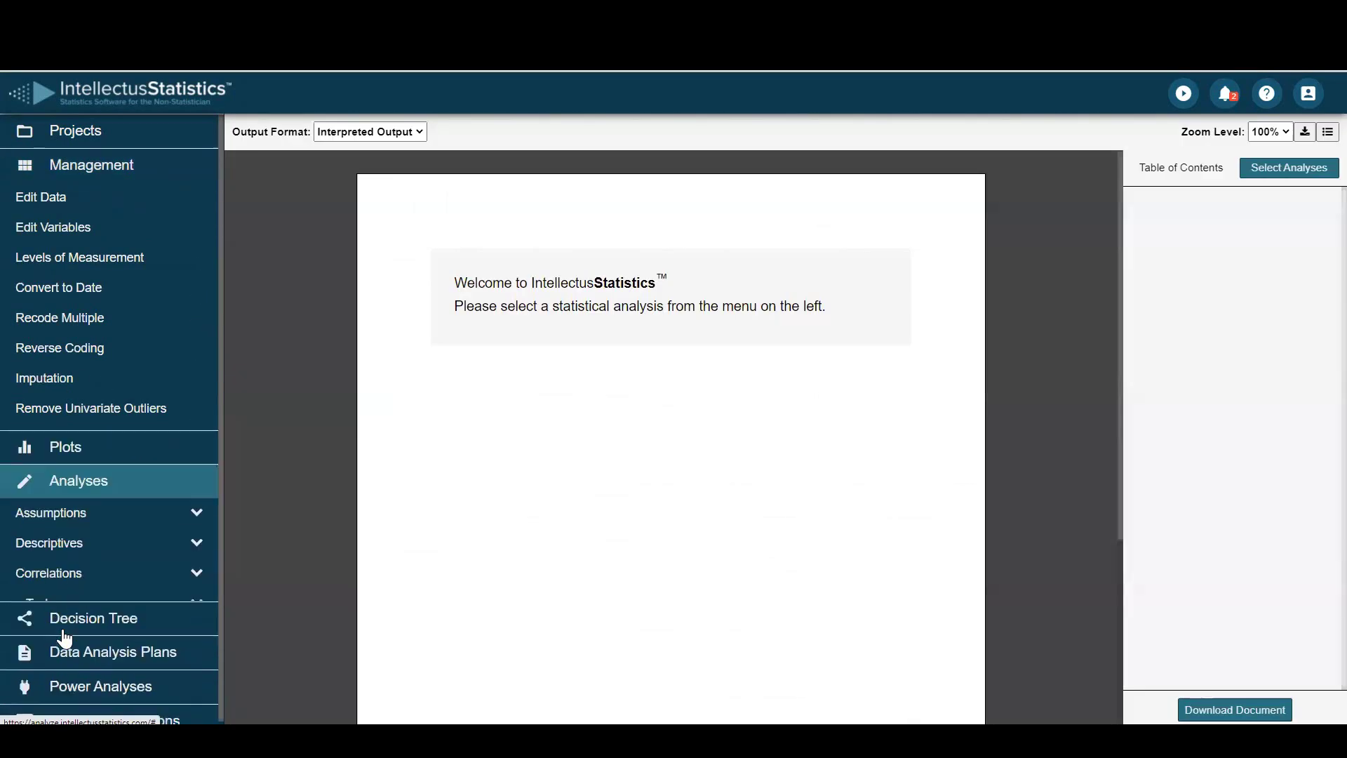
{"action": "left_click", "coordinate": [52, 484]}
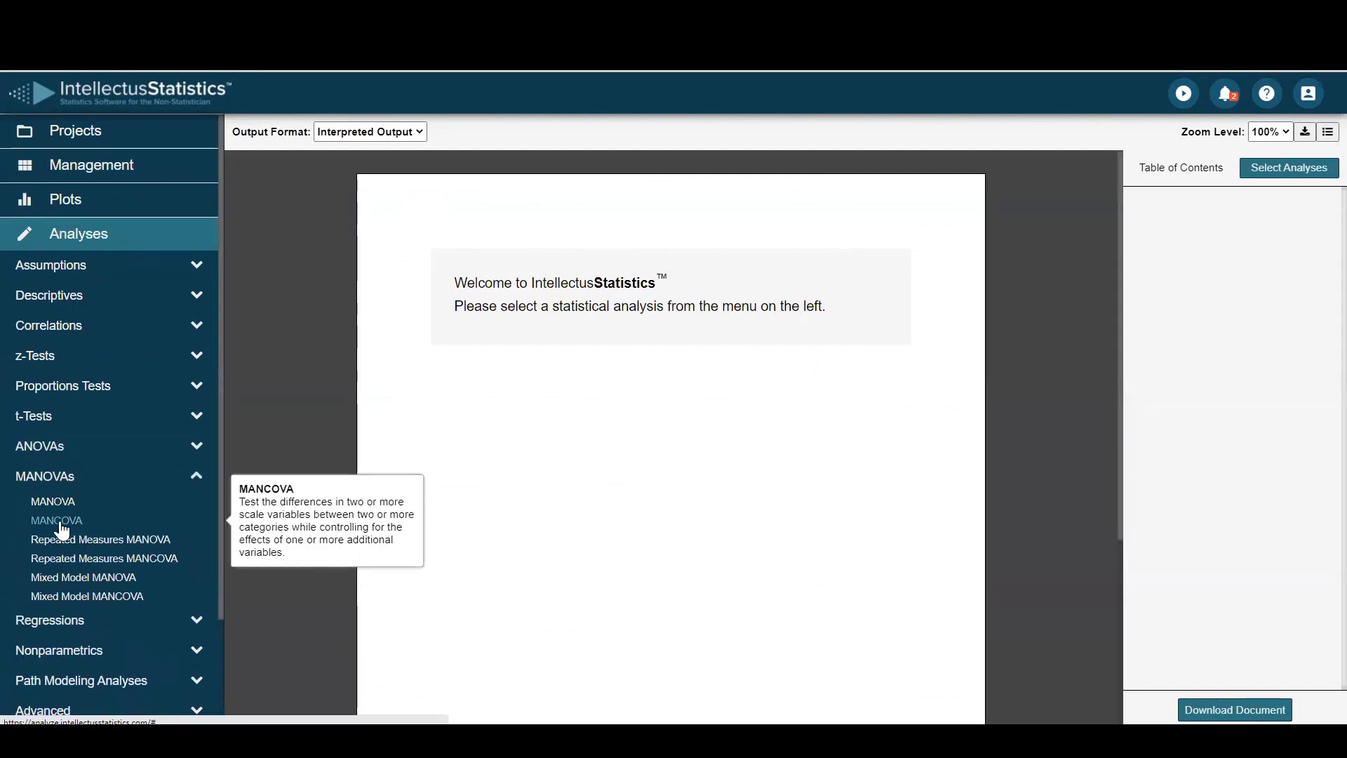
Step: Start a MANCOVA with ScienceScores and MathScores as the dependent variables
{"action": "left_click", "coordinate": [57, 521]}
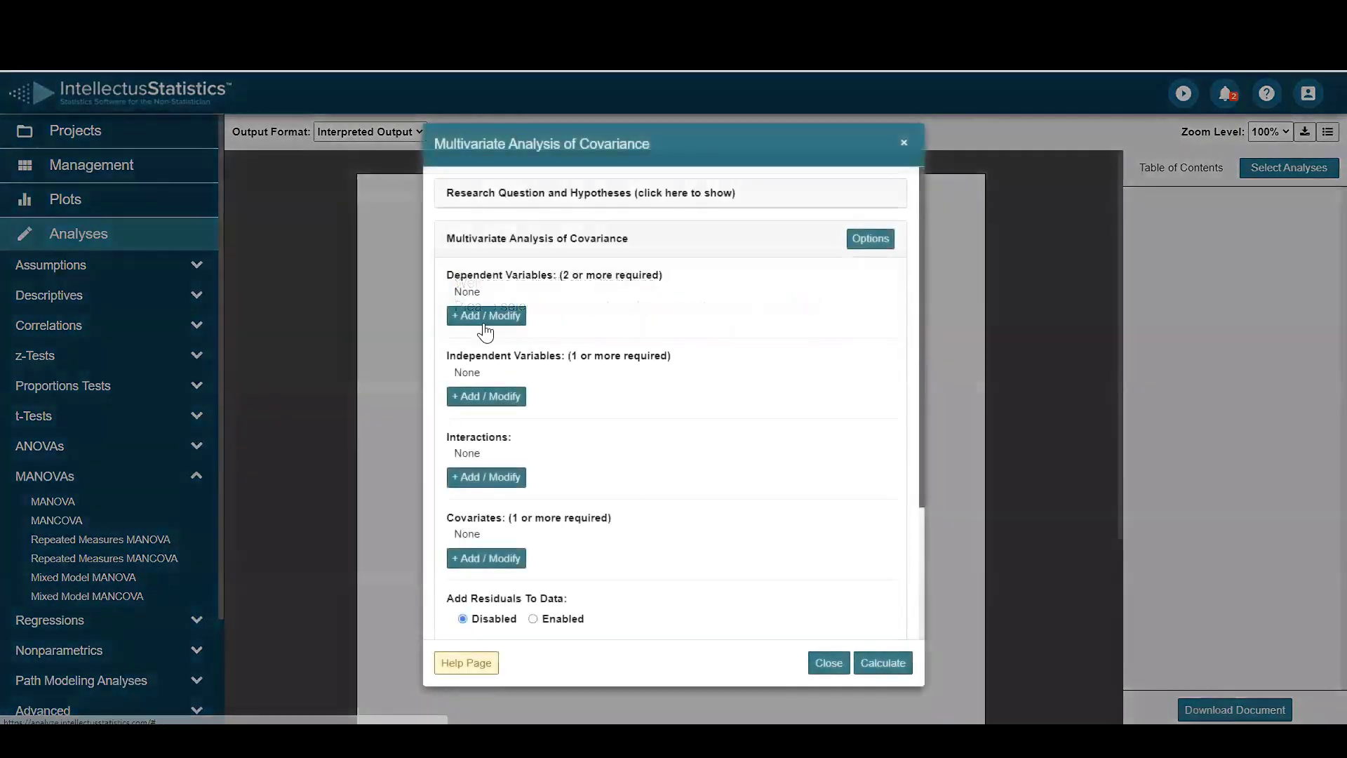
{"action": "left_click", "coordinate": [485, 312]}
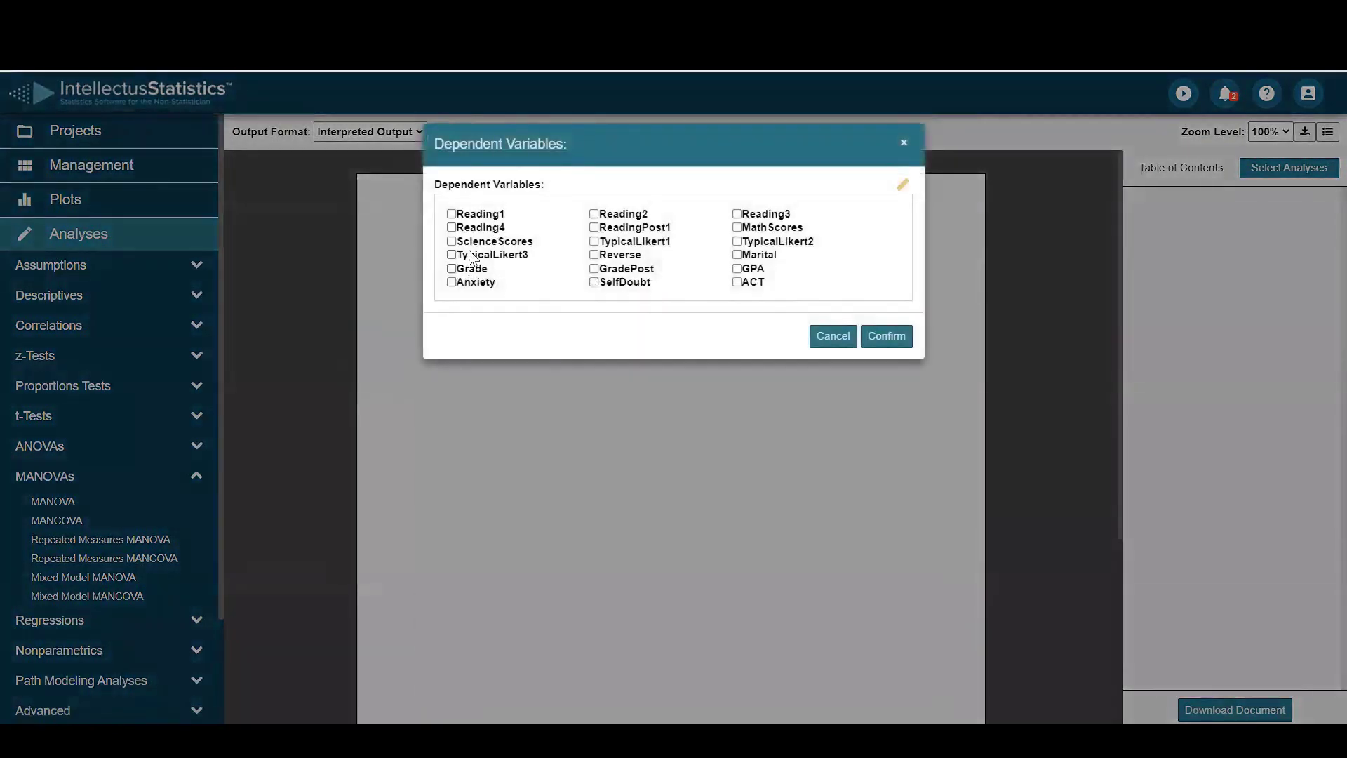
{"action": "left_click", "coordinate": [477, 241]}
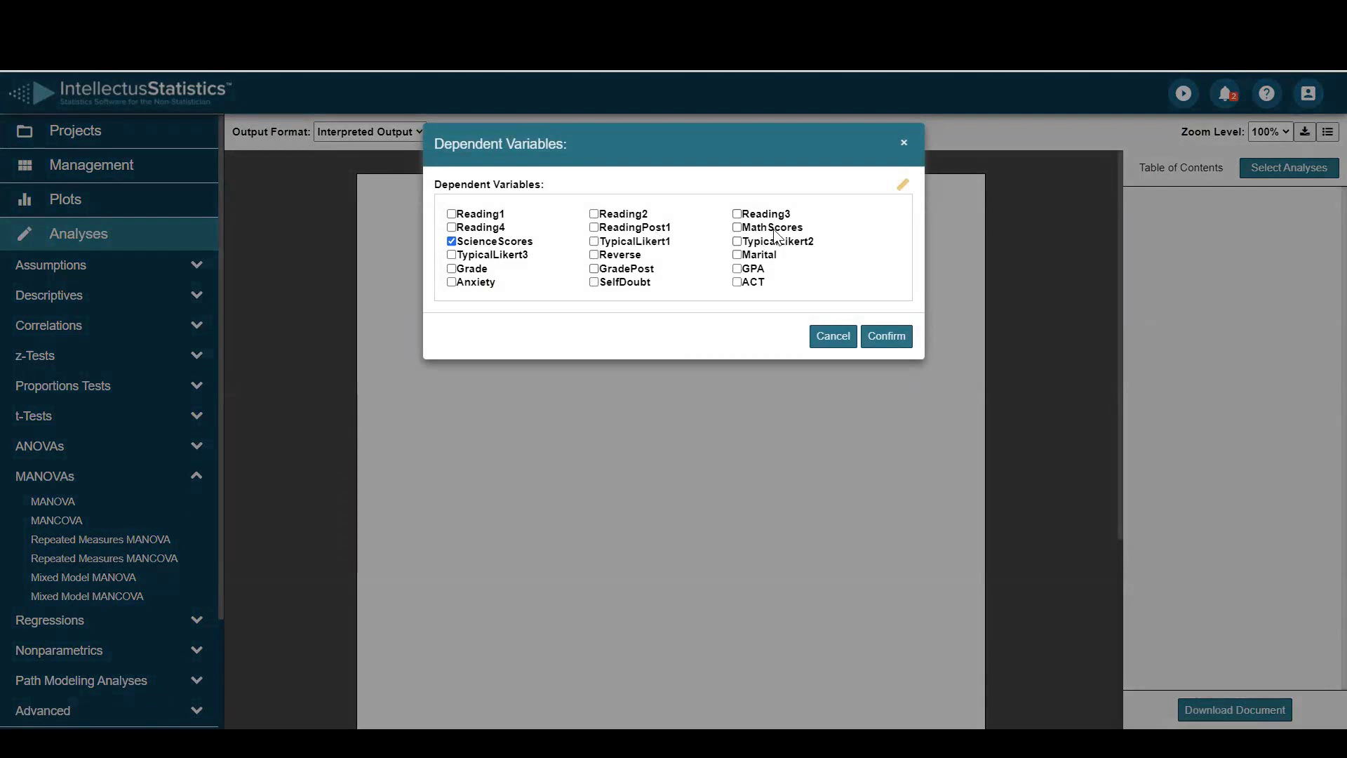
{"action": "left_click", "coordinate": [737, 227]}
{"action": "left_click", "coordinate": [901, 335]}
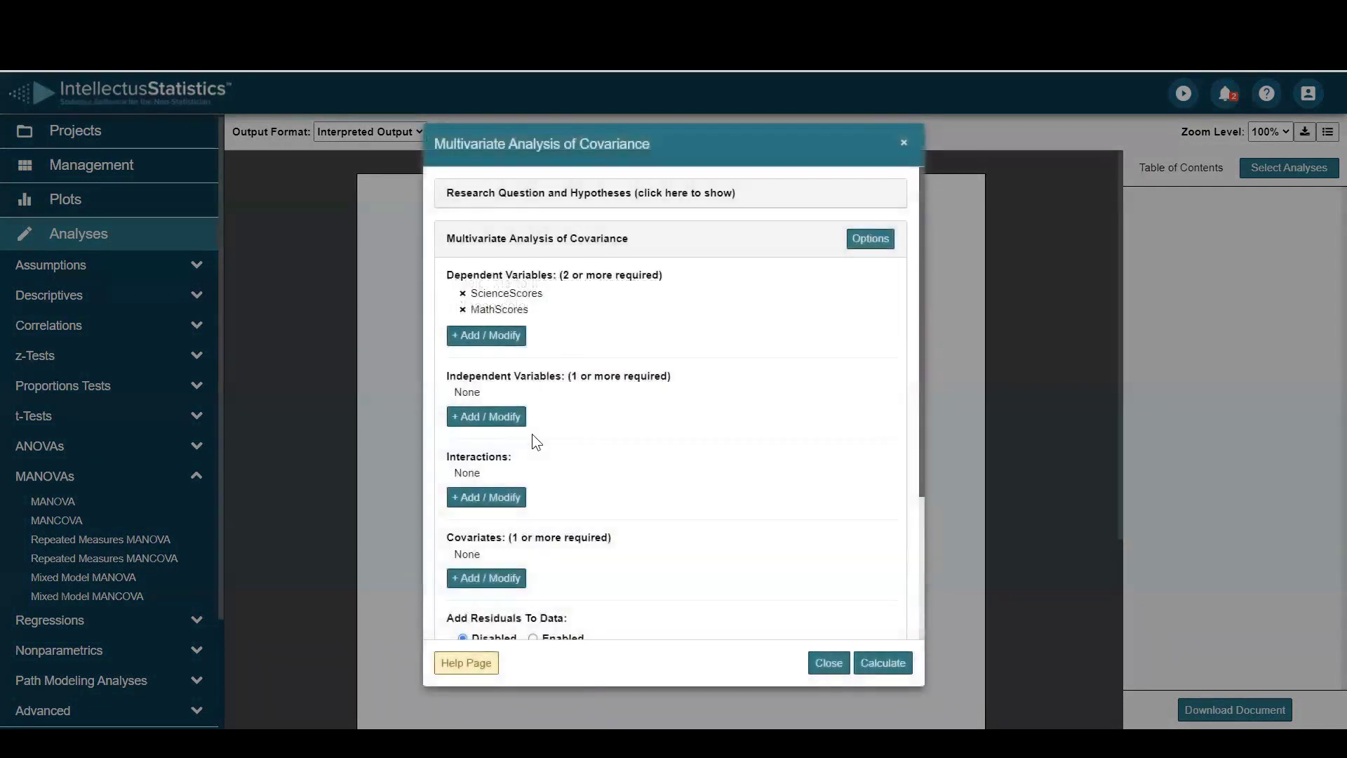
Step: Set Group as the independent variable and Reading1 as the covariate, then calculate
{"action": "left_click", "coordinate": [489, 416]}
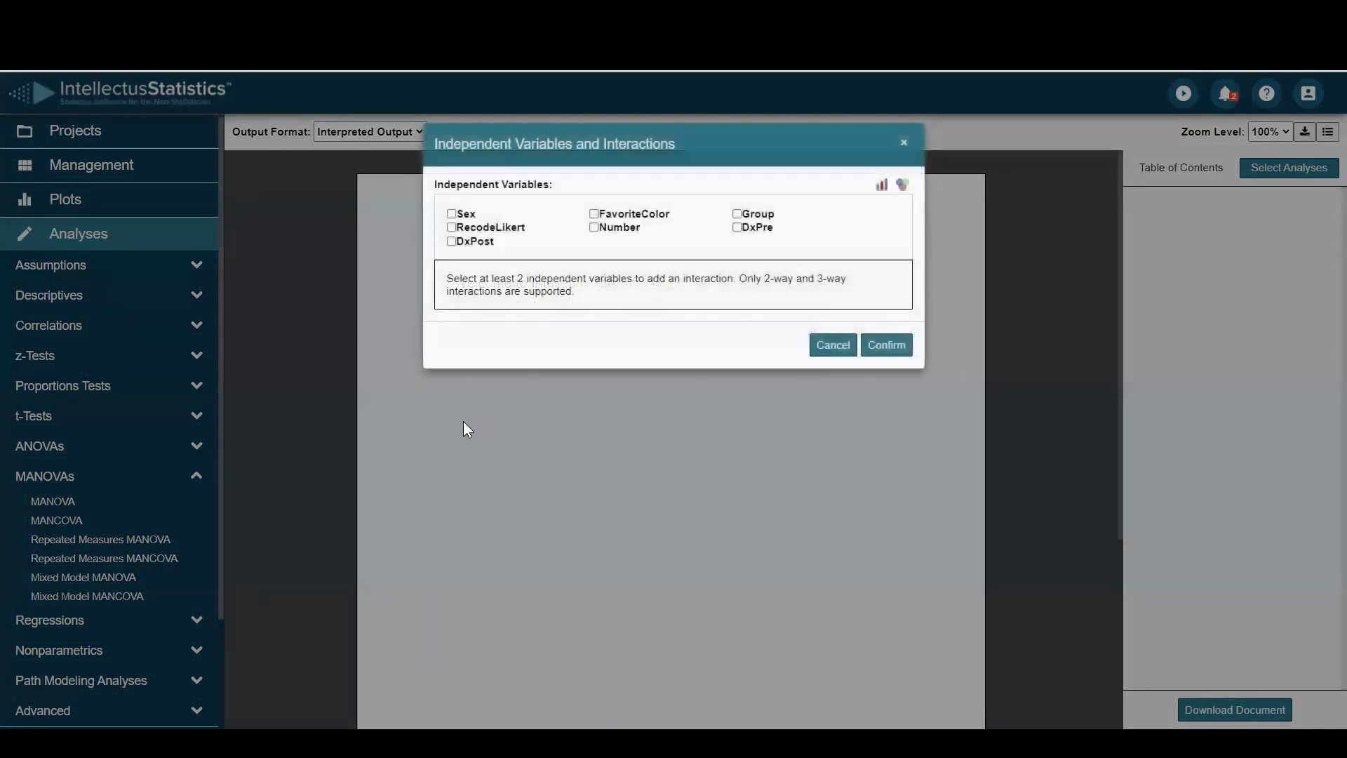
{"action": "left_click", "coordinate": [736, 213]}
{"action": "left_click", "coordinate": [891, 347]}
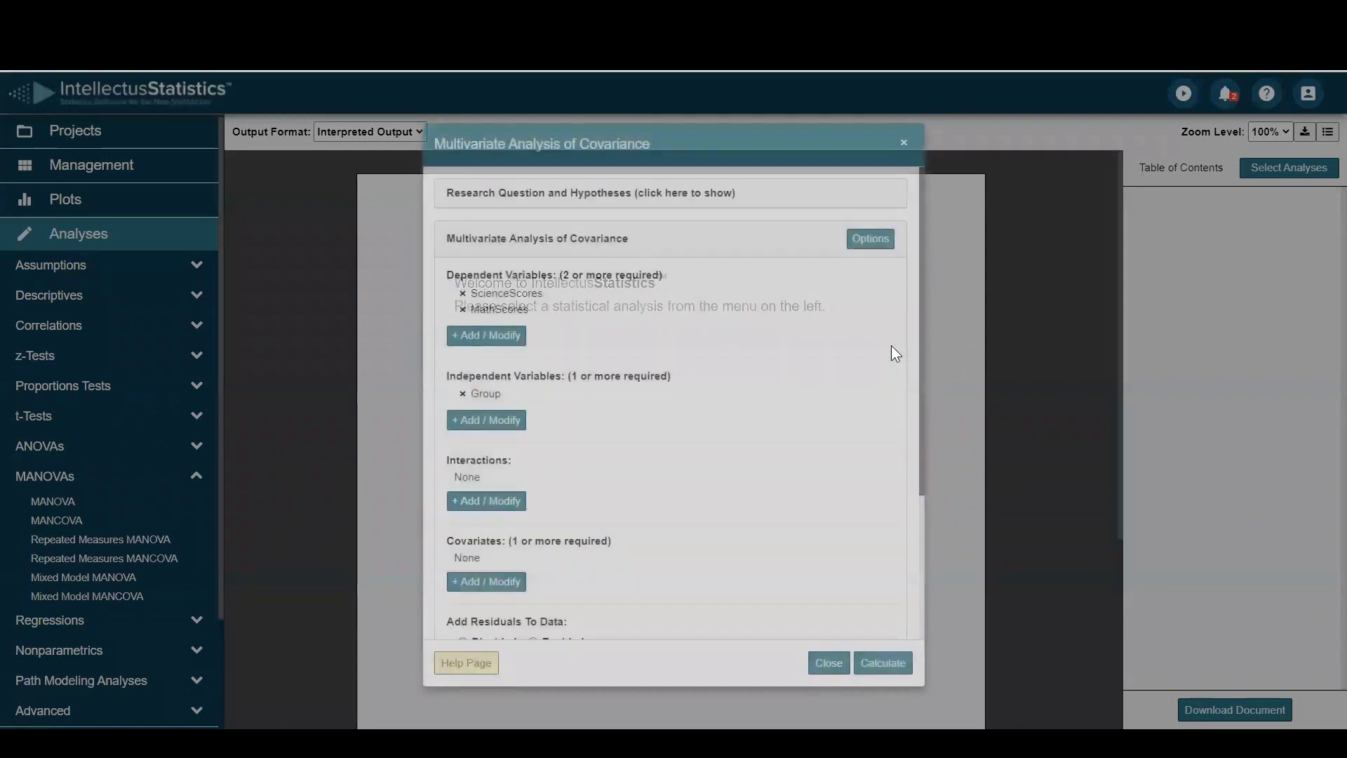
{"action": "left_click", "coordinate": [484, 587]}
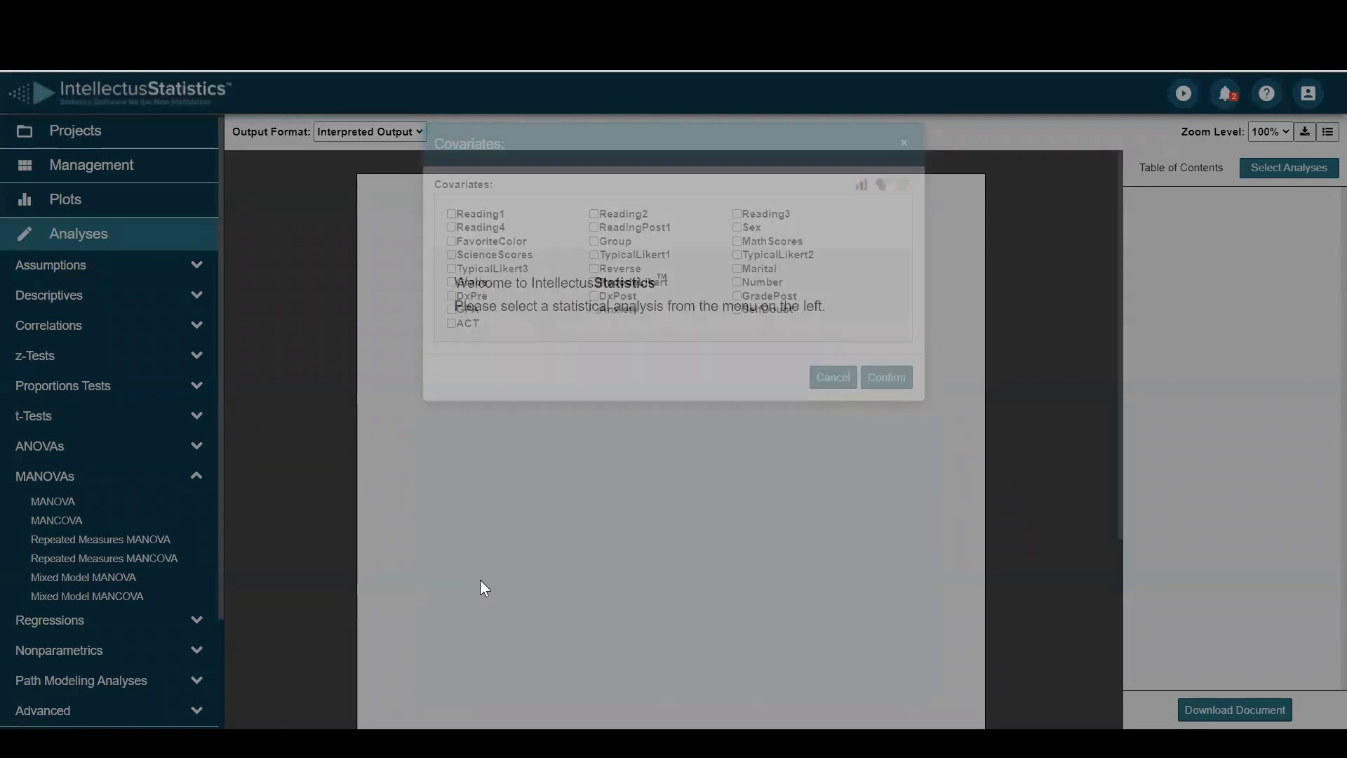
{"action": "left_click", "coordinate": [488, 214]}
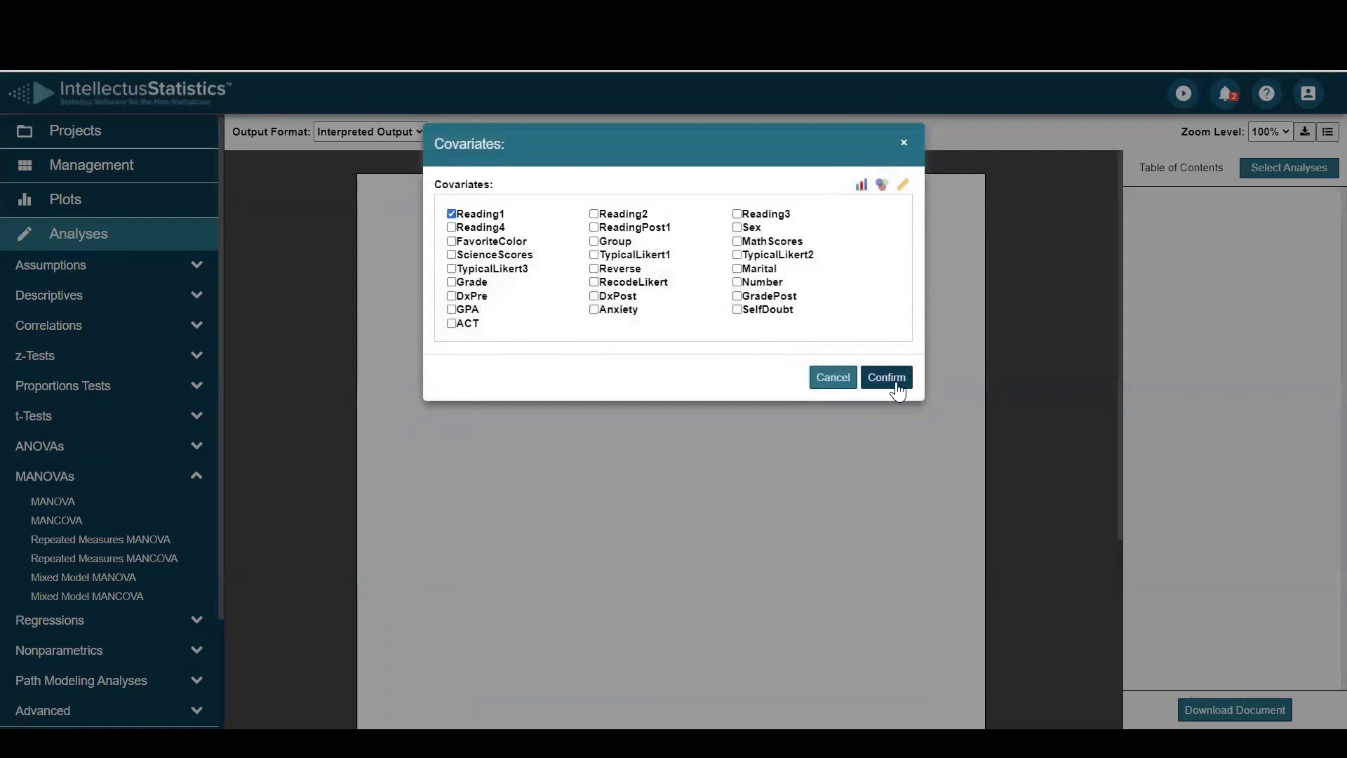
{"action": "left_click", "coordinate": [891, 377]}
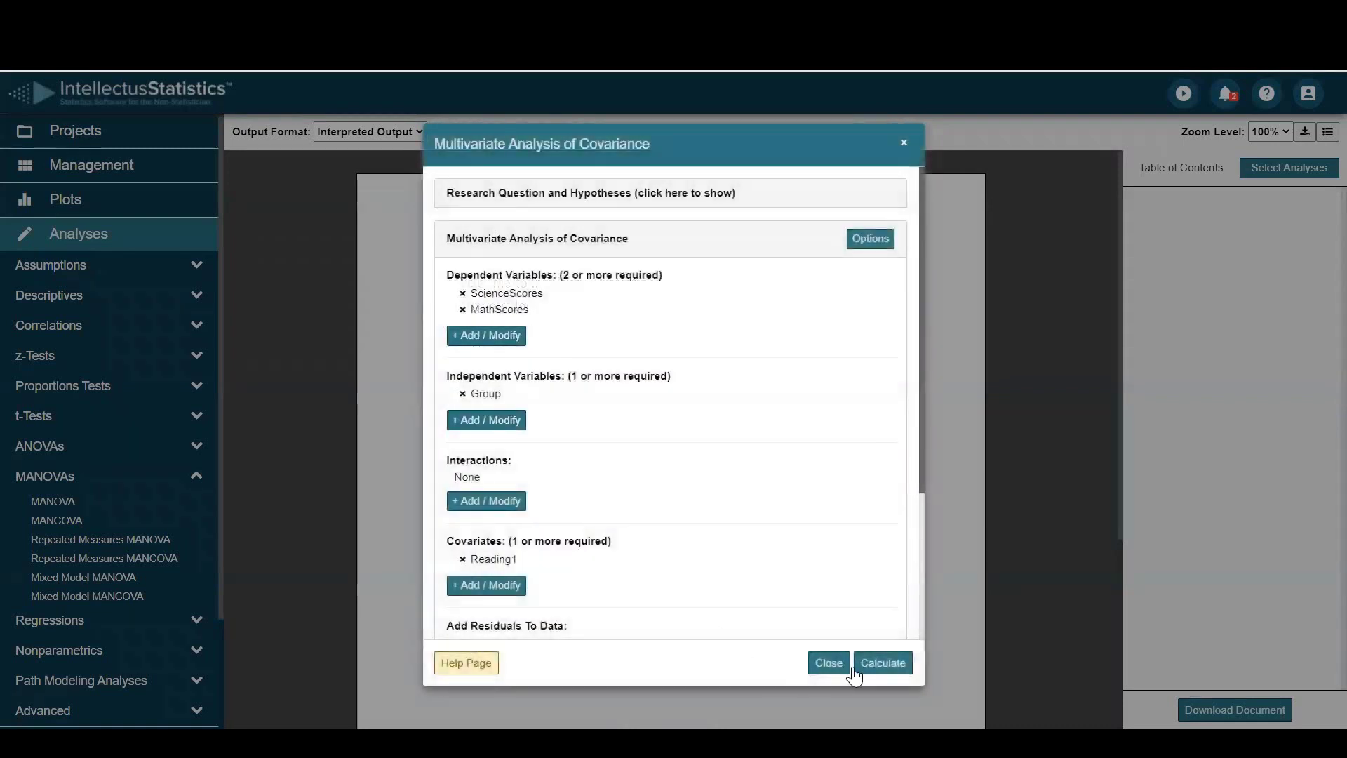
{"action": "left_click", "coordinate": [889, 665]}
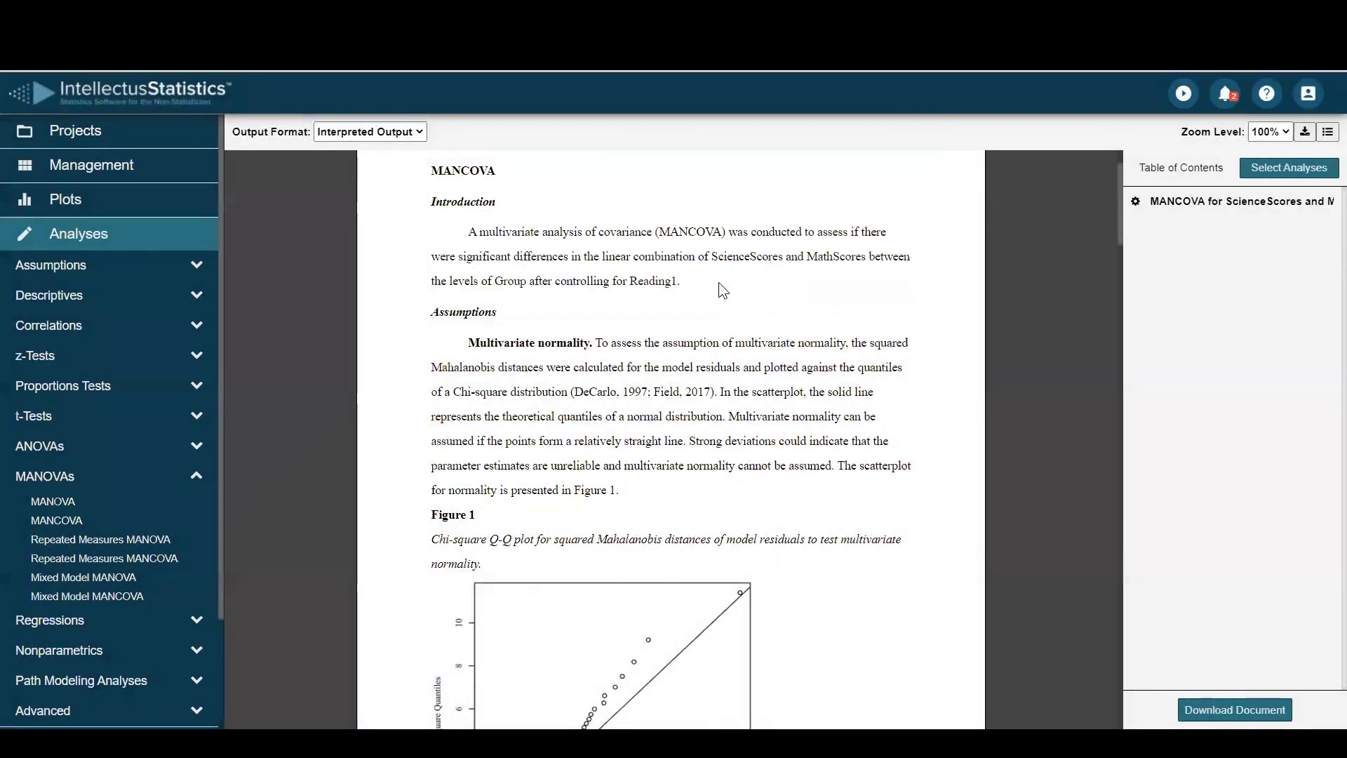
Step: Read the MANCOVA Introduction and Assumptions, including the multivariate normality Q-Q plot's info card
{"action": "double_click", "coordinate": [456, 310]}
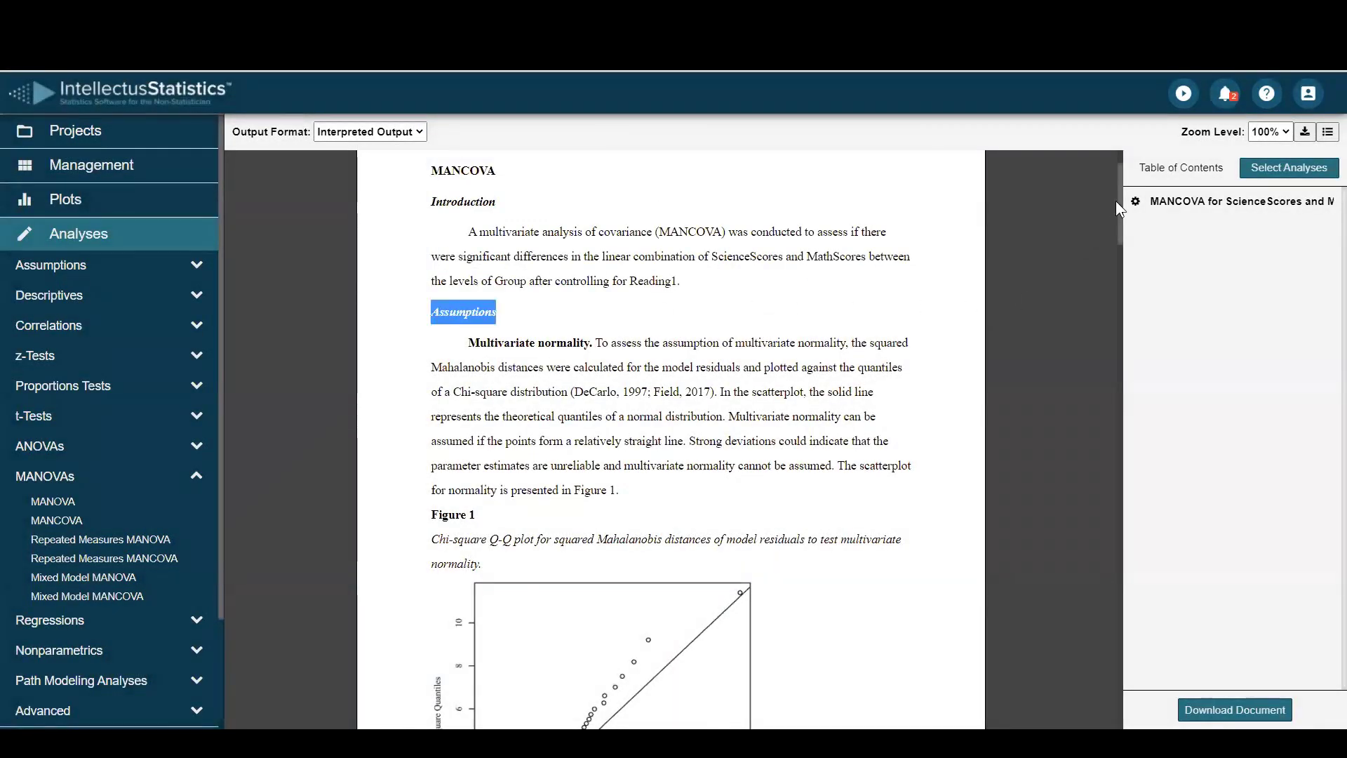
{"action": "left_click_drag", "start_coordinate": [1120, 201], "coordinate": [1118, 227]}
{"action": "mouse_move", "coordinate": [641, 558]}
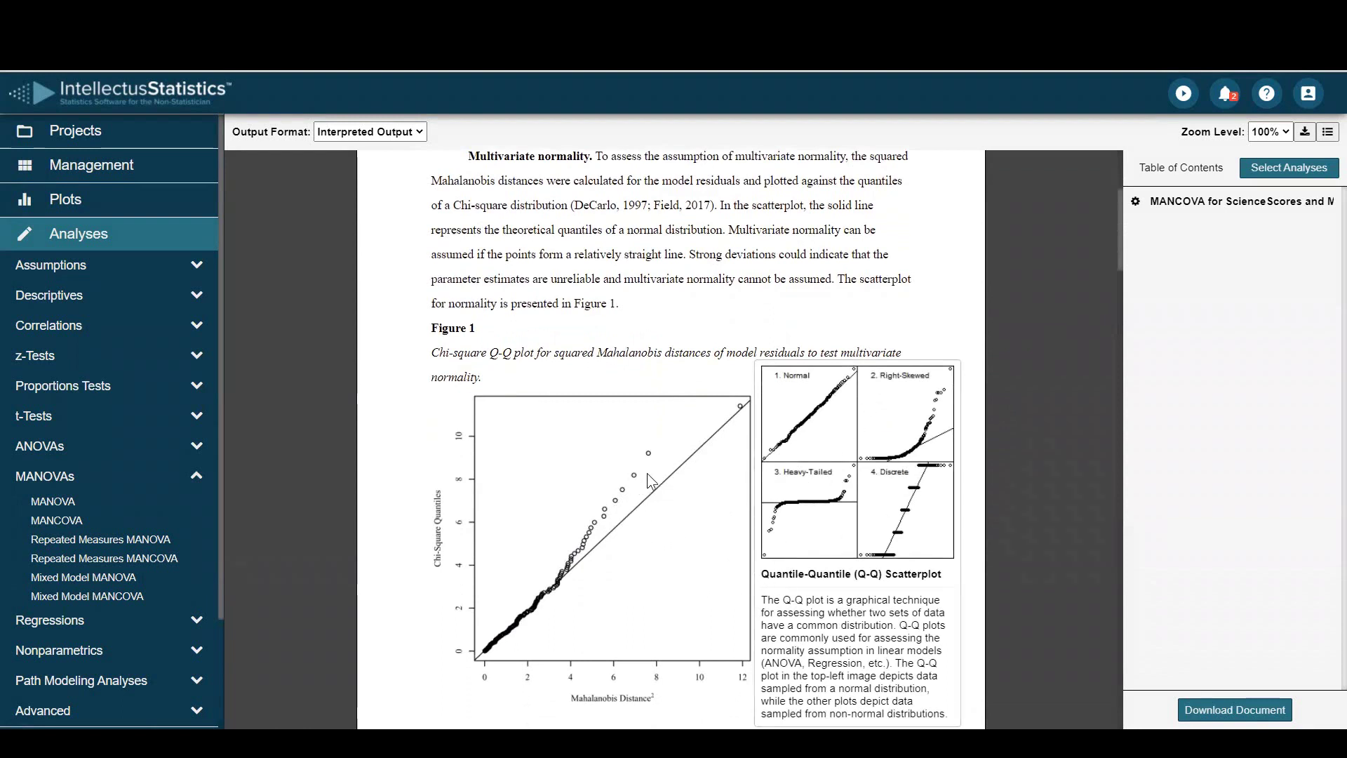
{"action": "left_click_drag", "start_coordinate": [1119, 250], "coordinate": [1116, 314]}
{"action": "mouse_move", "coordinate": [570, 324]}
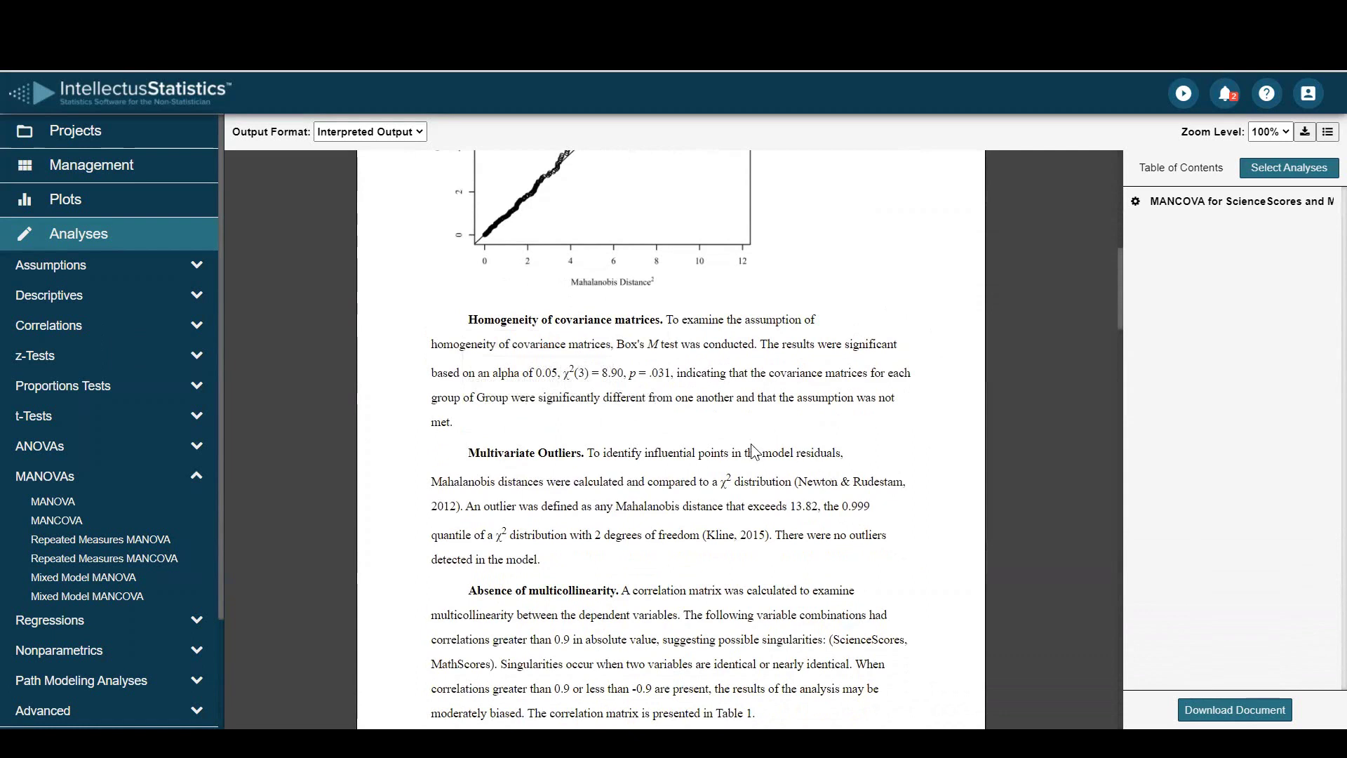
Step: Highlight Box's M p = .031 and the no-outliers finding, then scroll to the correlation Table 1
{"action": "double_click", "coordinate": [661, 373]}
{"action": "double_click", "coordinate": [888, 397]}
{"action": "double_click", "coordinate": [840, 534]}
{"action": "left_click_drag", "start_coordinate": [1119, 310], "coordinate": [1123, 365]}
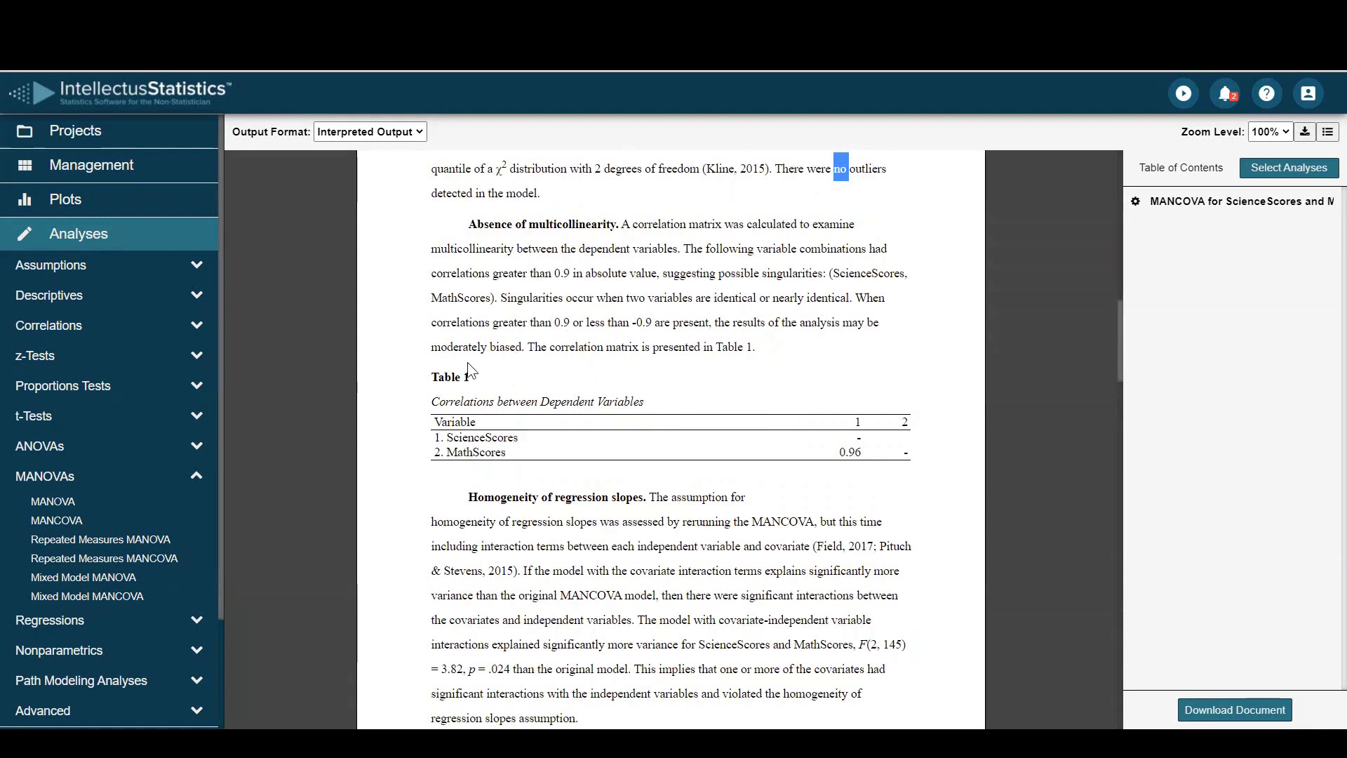
{"action": "double_click", "coordinate": [505, 346]}
{"action": "scroll", "coordinate": [1121, 351], "scroll_direction": "down", "scroll_amount": 3}
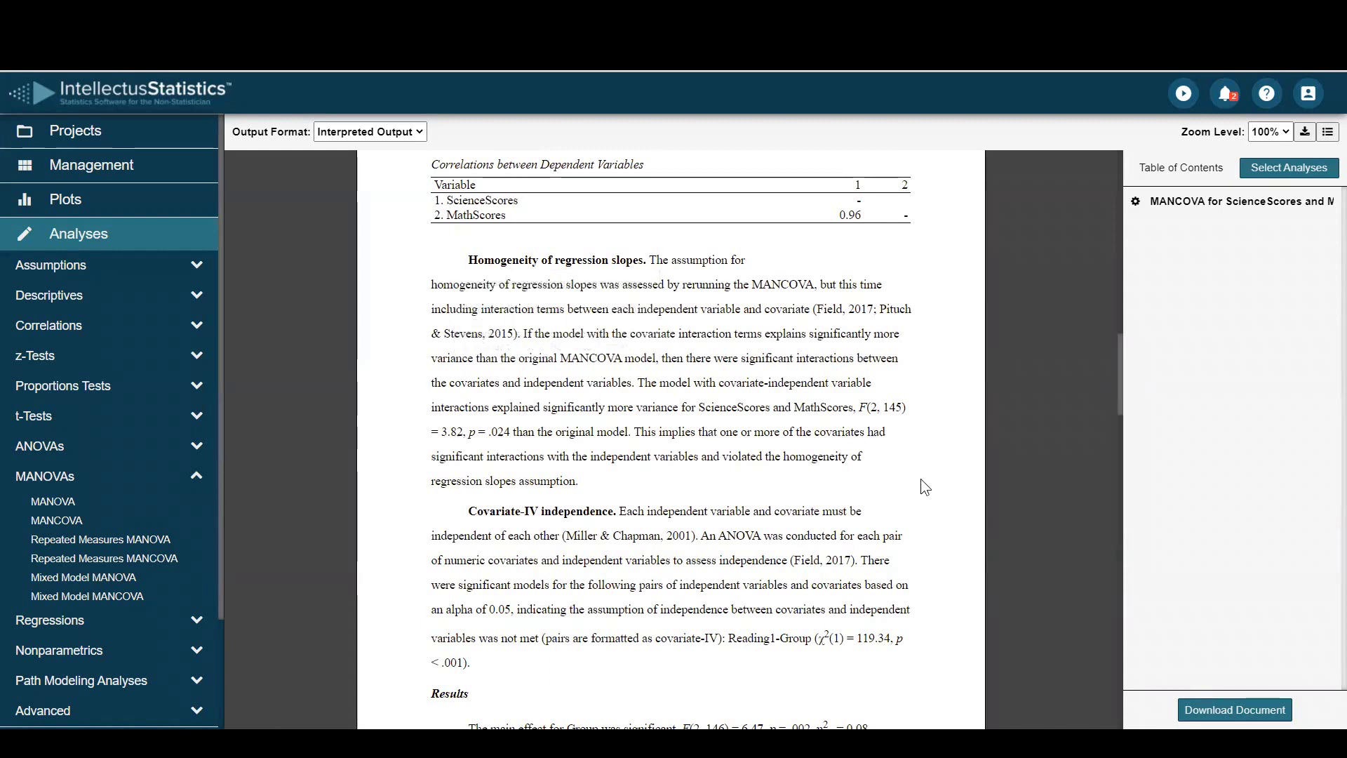
{"action": "double_click", "coordinate": [502, 428]}
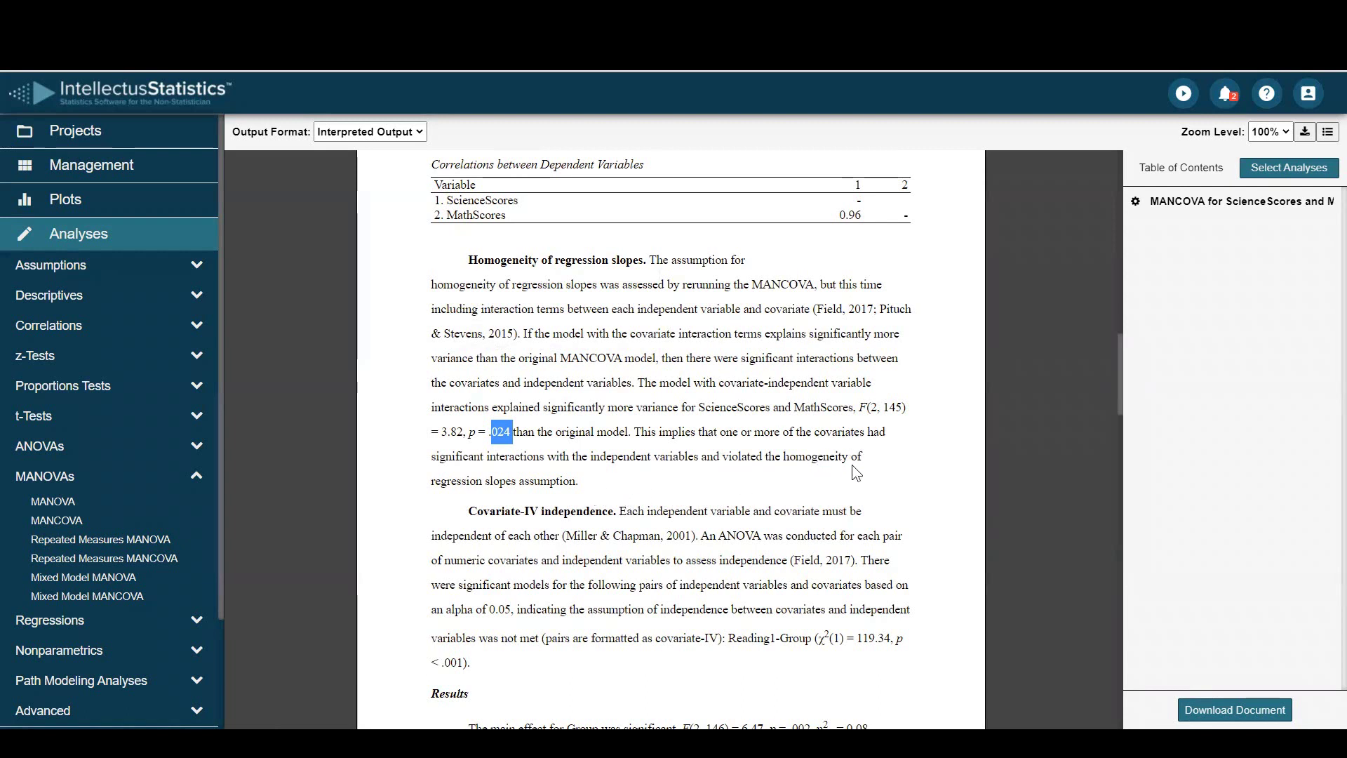
{"action": "left_click", "coordinate": [751, 456]}
{"action": "double_click", "coordinate": [829, 457]}
{"action": "double_click", "coordinate": [743, 458]}
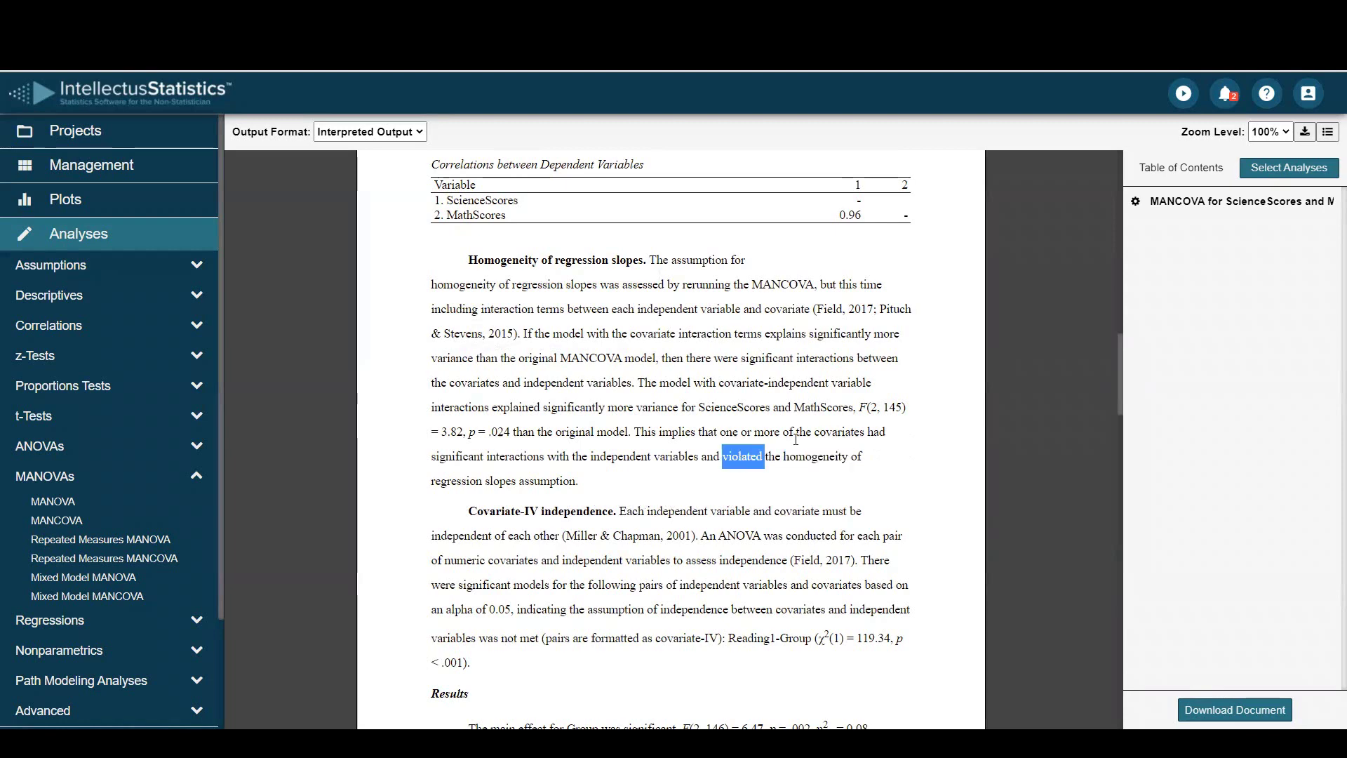
{"action": "left_click_drag", "start_coordinate": [1118, 350], "coordinate": [1120, 385]}
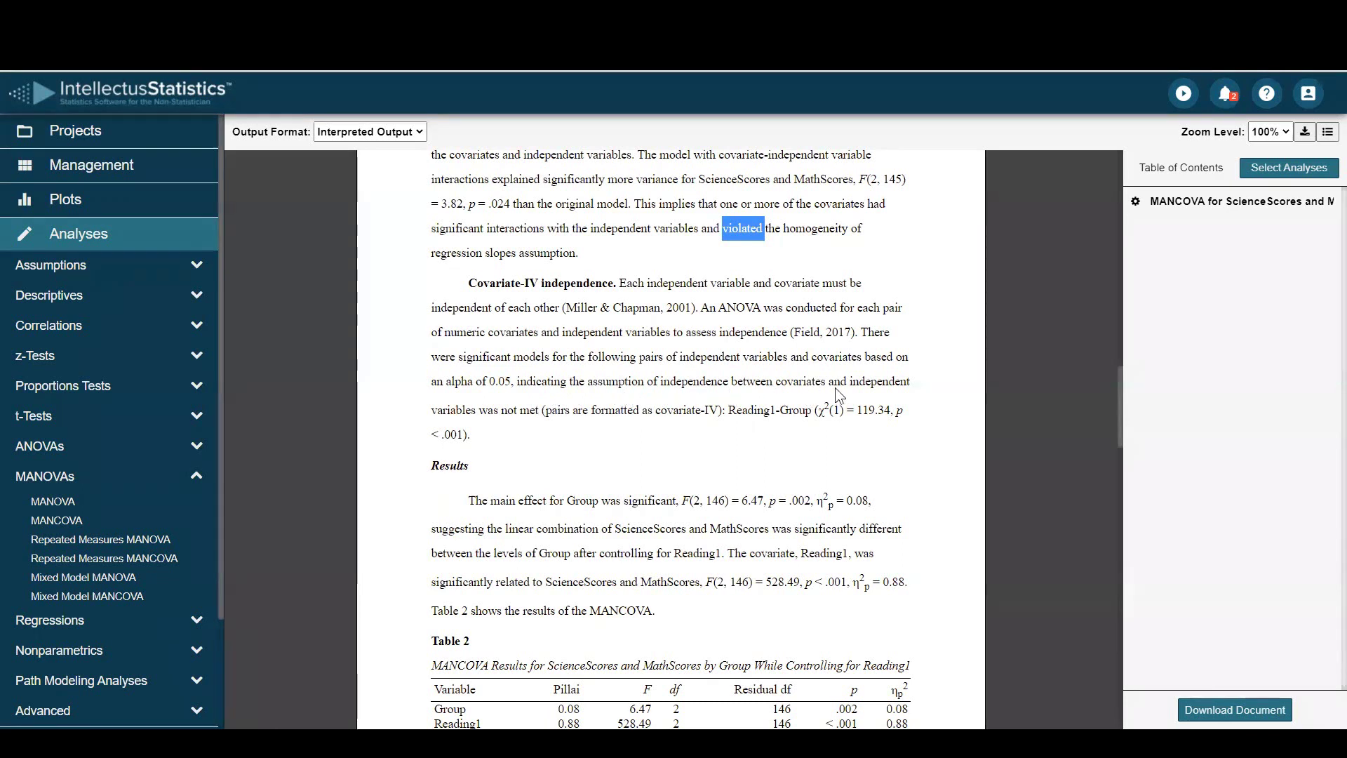
{"action": "double_click", "coordinate": [510, 410]}
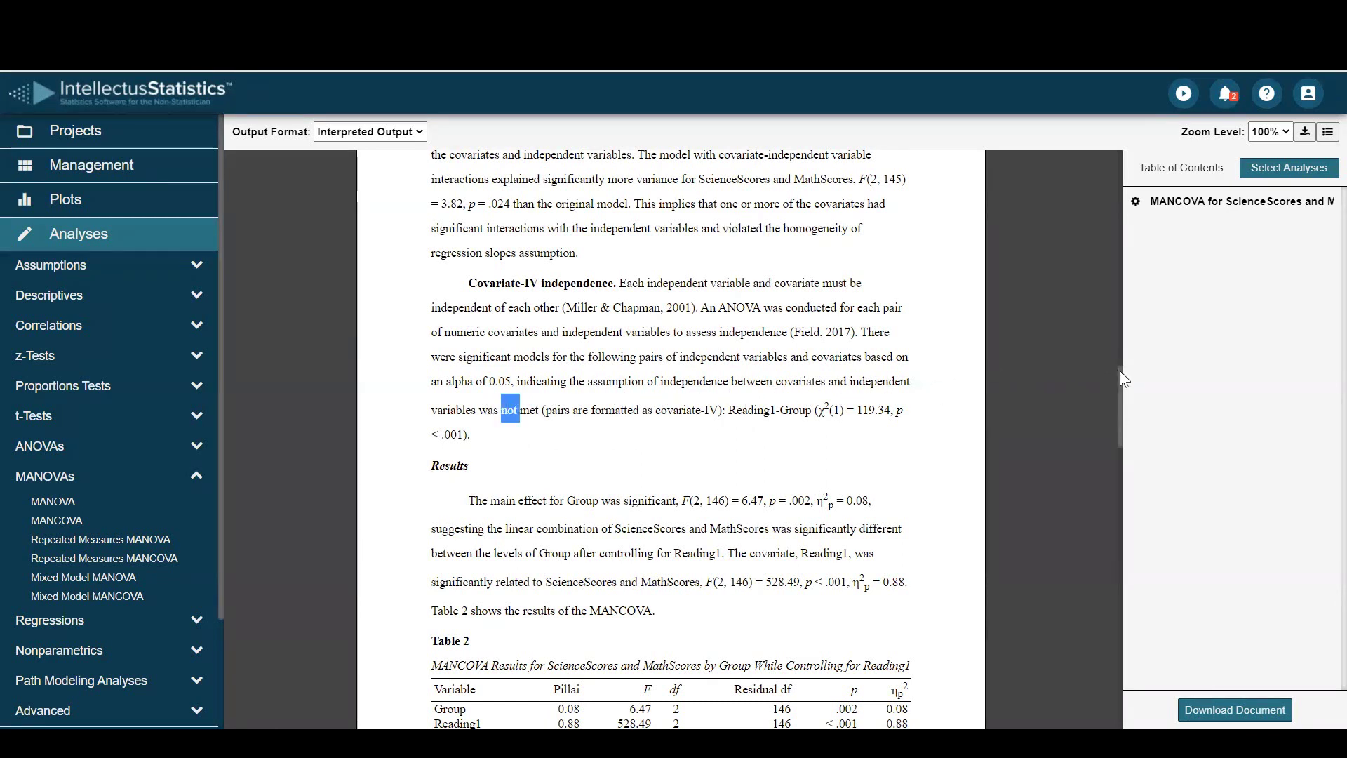
{"action": "left_click_drag", "start_coordinate": [1120, 371], "coordinate": [1121, 416]}
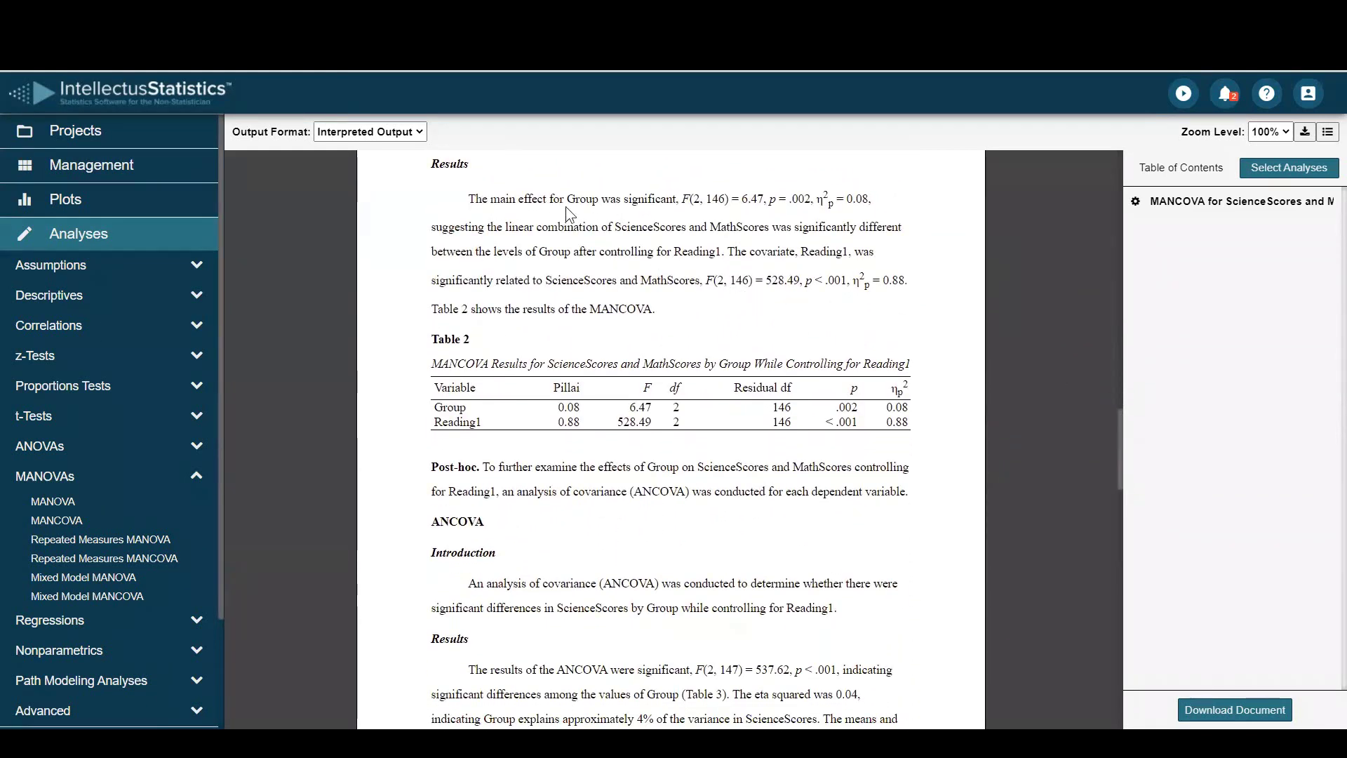
{"action": "double_click", "coordinate": [610, 199]}
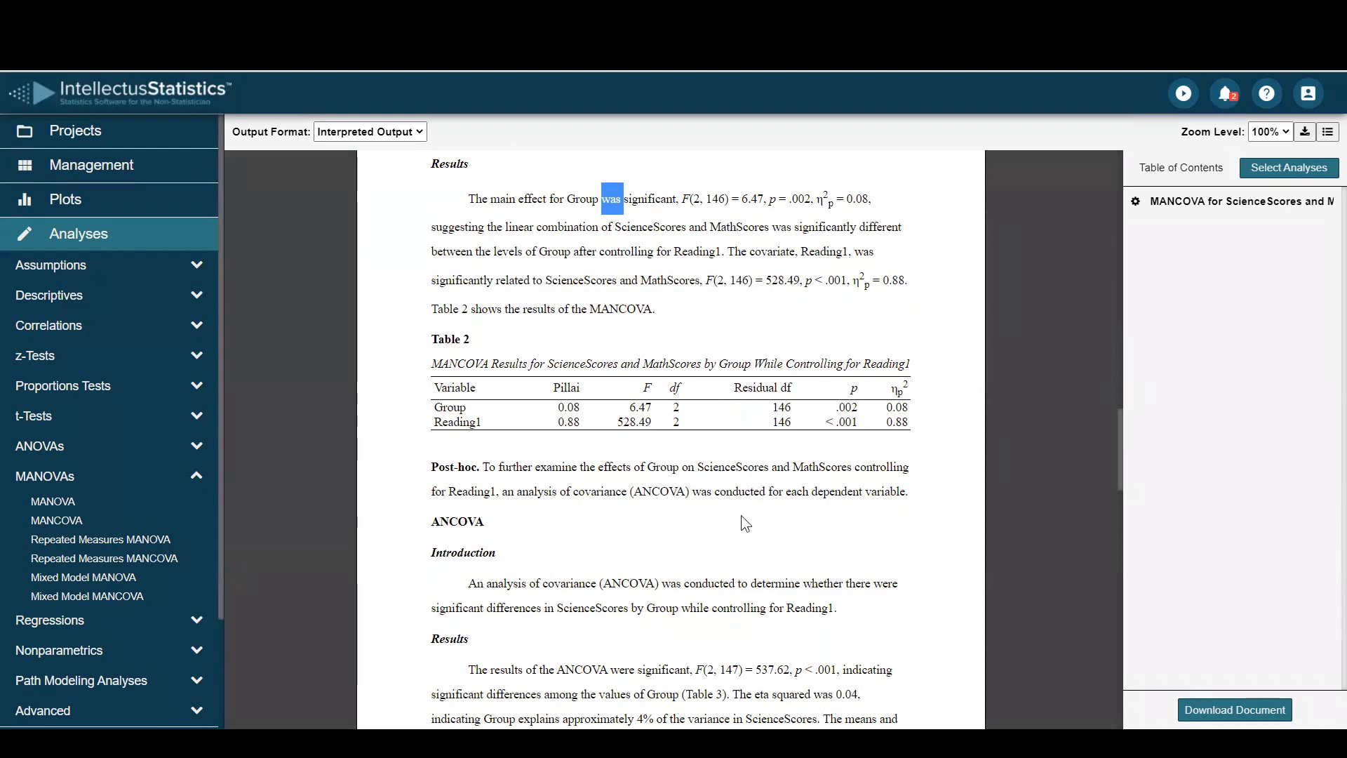
{"action": "left_click_drag", "start_coordinate": [1119, 420], "coordinate": [1122, 467]}
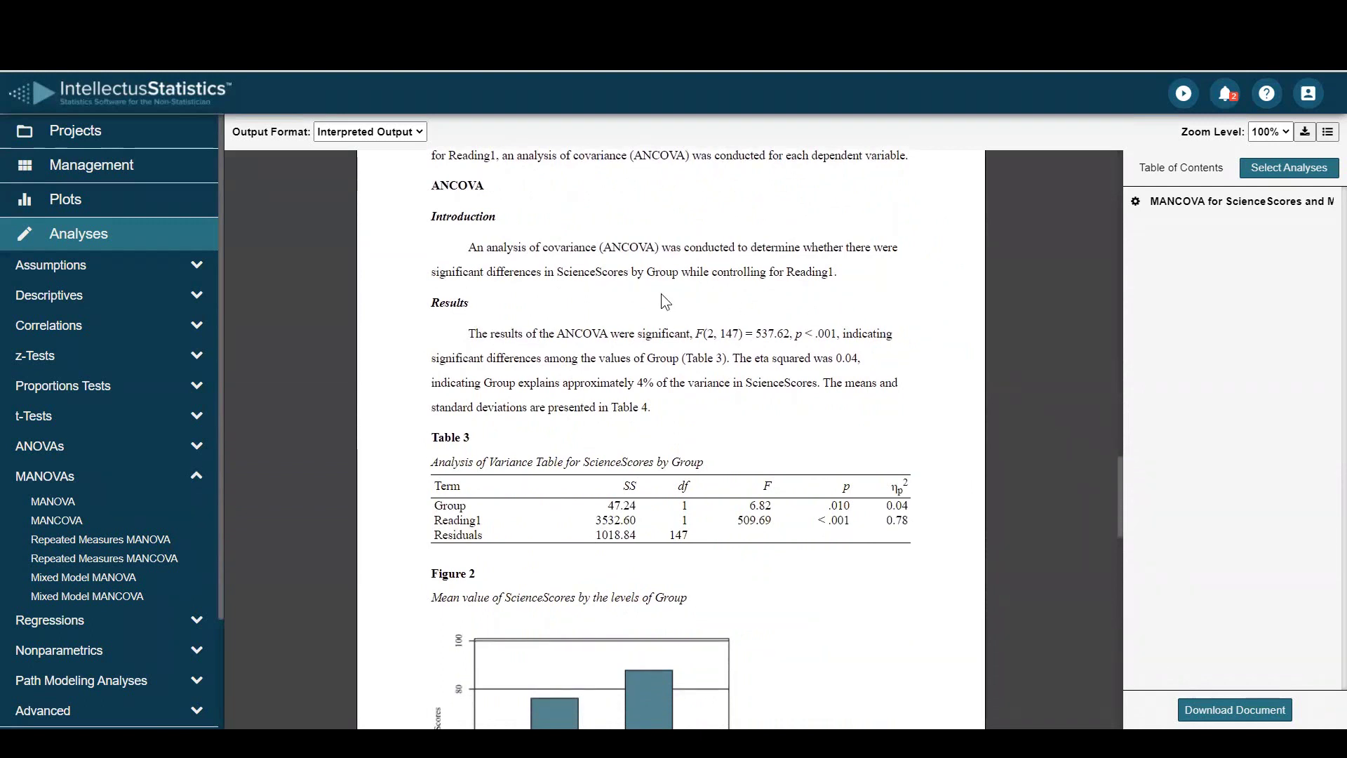
{"action": "double_click", "coordinate": [582, 273]}
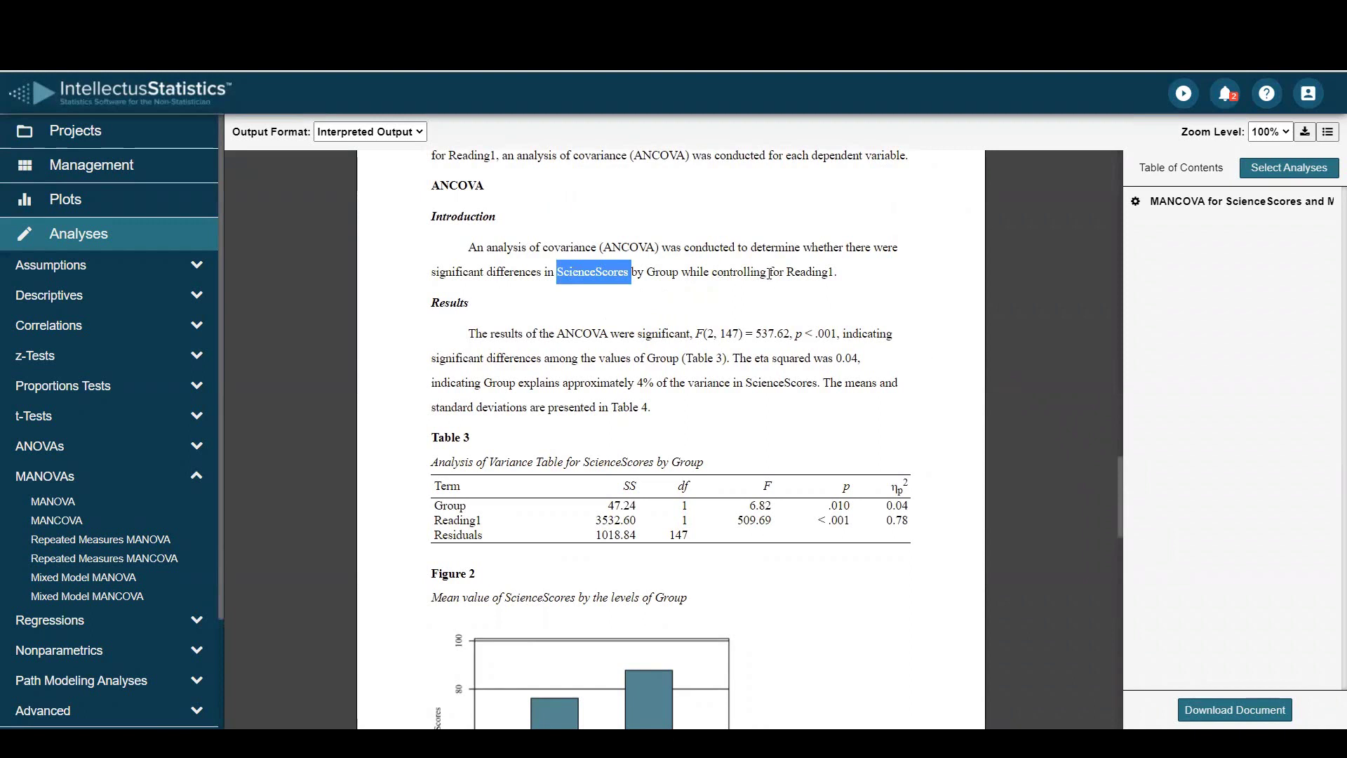
{"action": "double_click", "coordinate": [829, 334]}
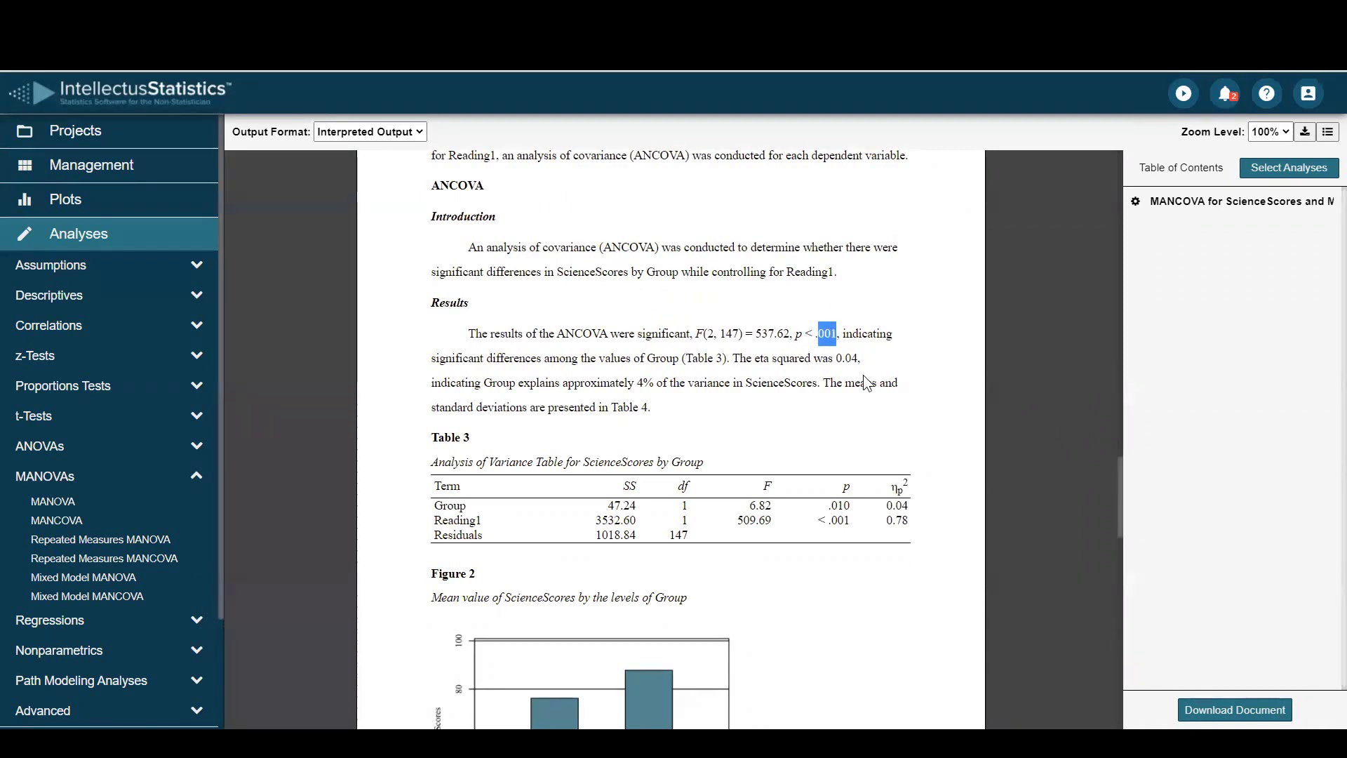
{"action": "left_click", "coordinate": [642, 385]}
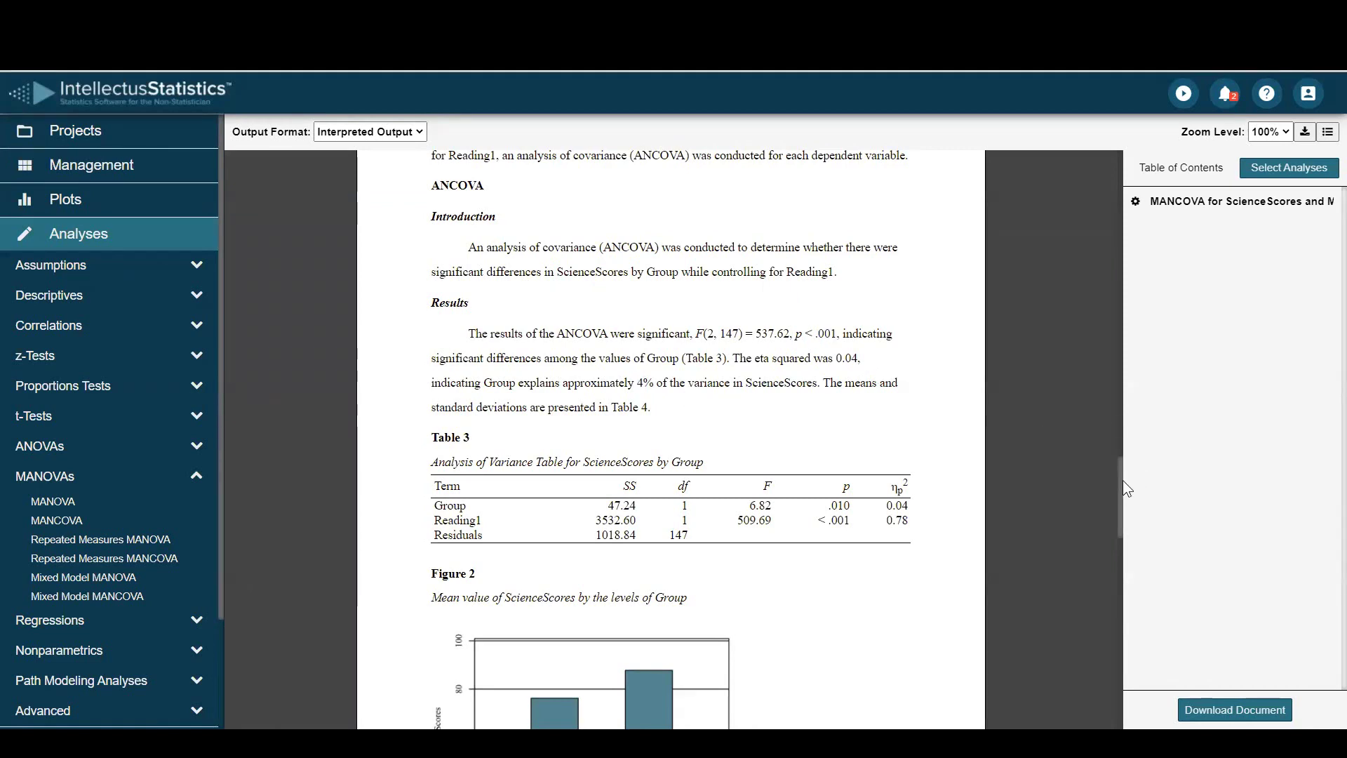
{"action": "left_click_drag", "start_coordinate": [1123, 480], "coordinate": [1114, 508]}
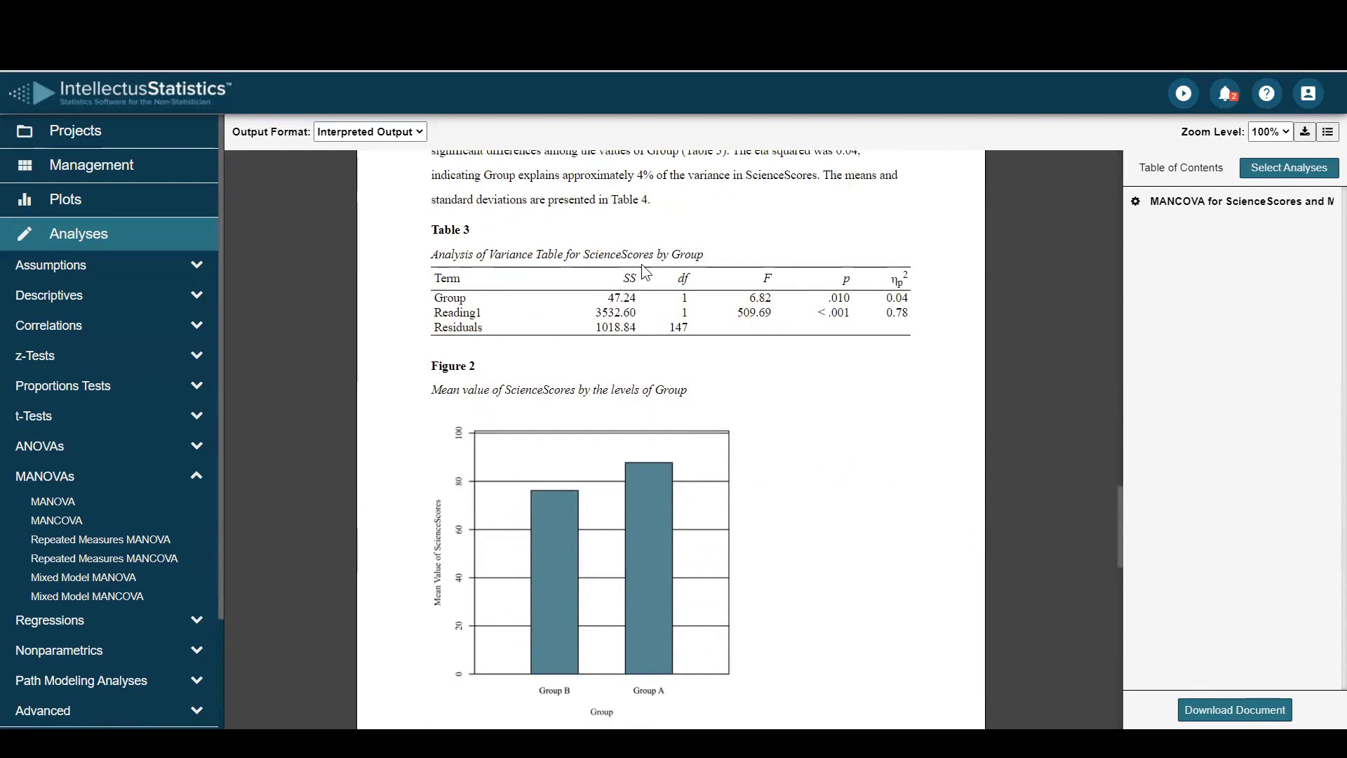
{"action": "double_click", "coordinate": [840, 296]}
{"action": "left_click_drag", "start_coordinate": [1122, 500], "coordinate": [1116, 535]}
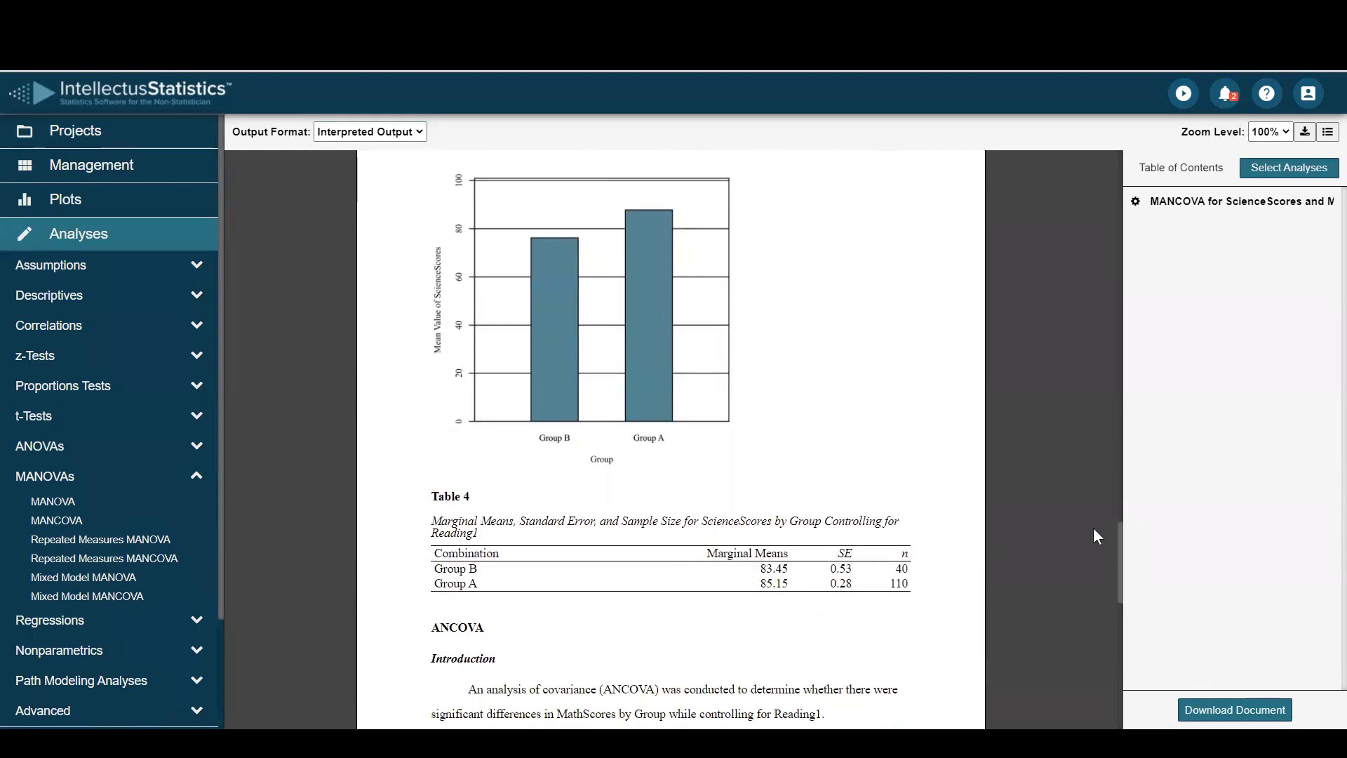
{"action": "left_click_drag", "start_coordinate": [1119, 535], "coordinate": [1127, 591]}
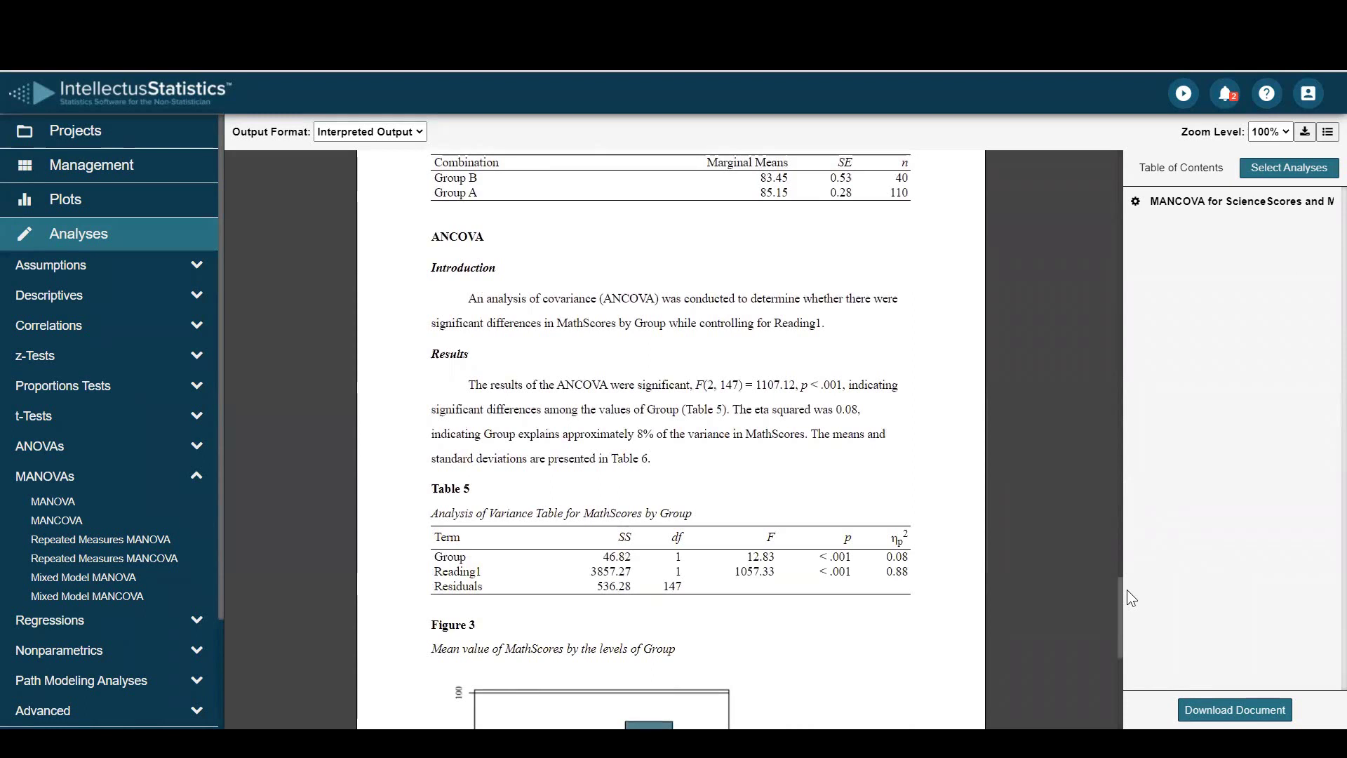
{"action": "scroll", "coordinate": [1127, 589], "scroll_direction": "down", "scroll_amount": 1}
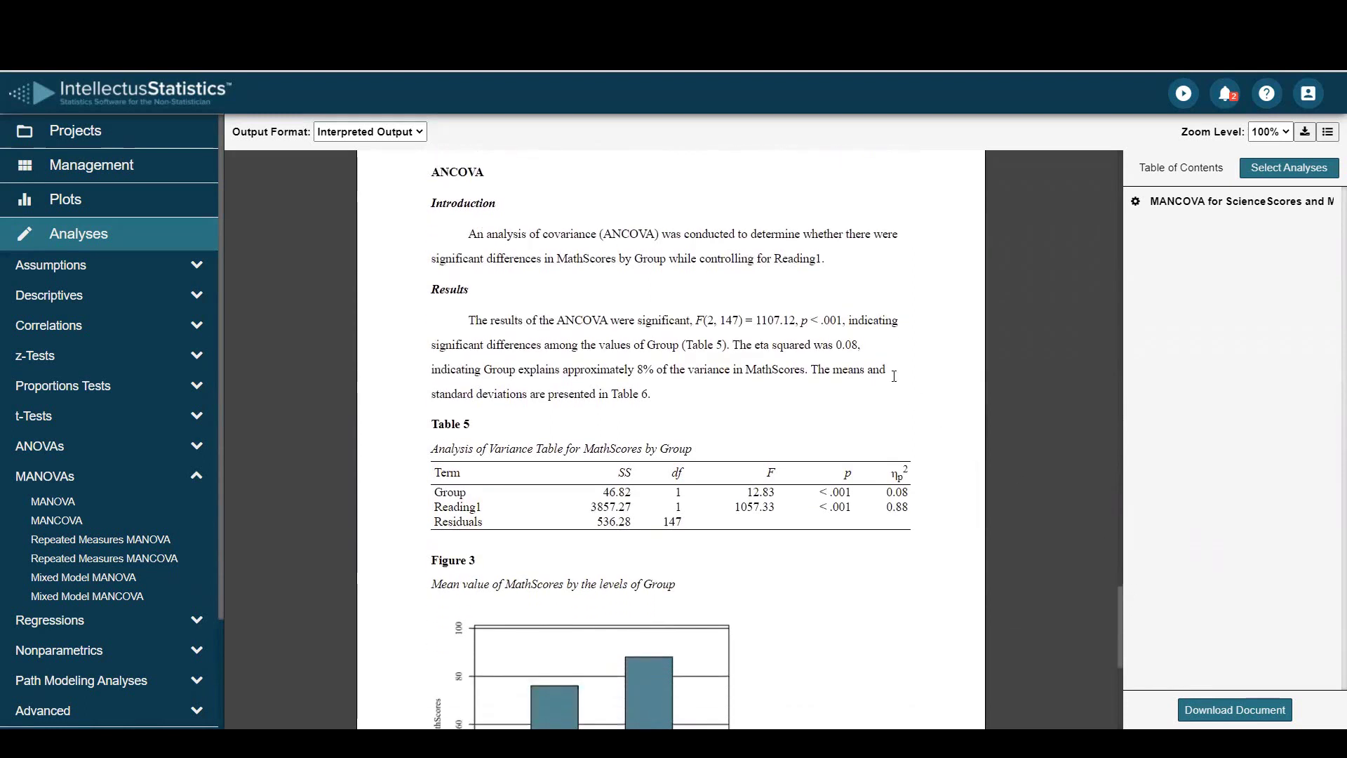
{"action": "double_click", "coordinate": [832, 322]}
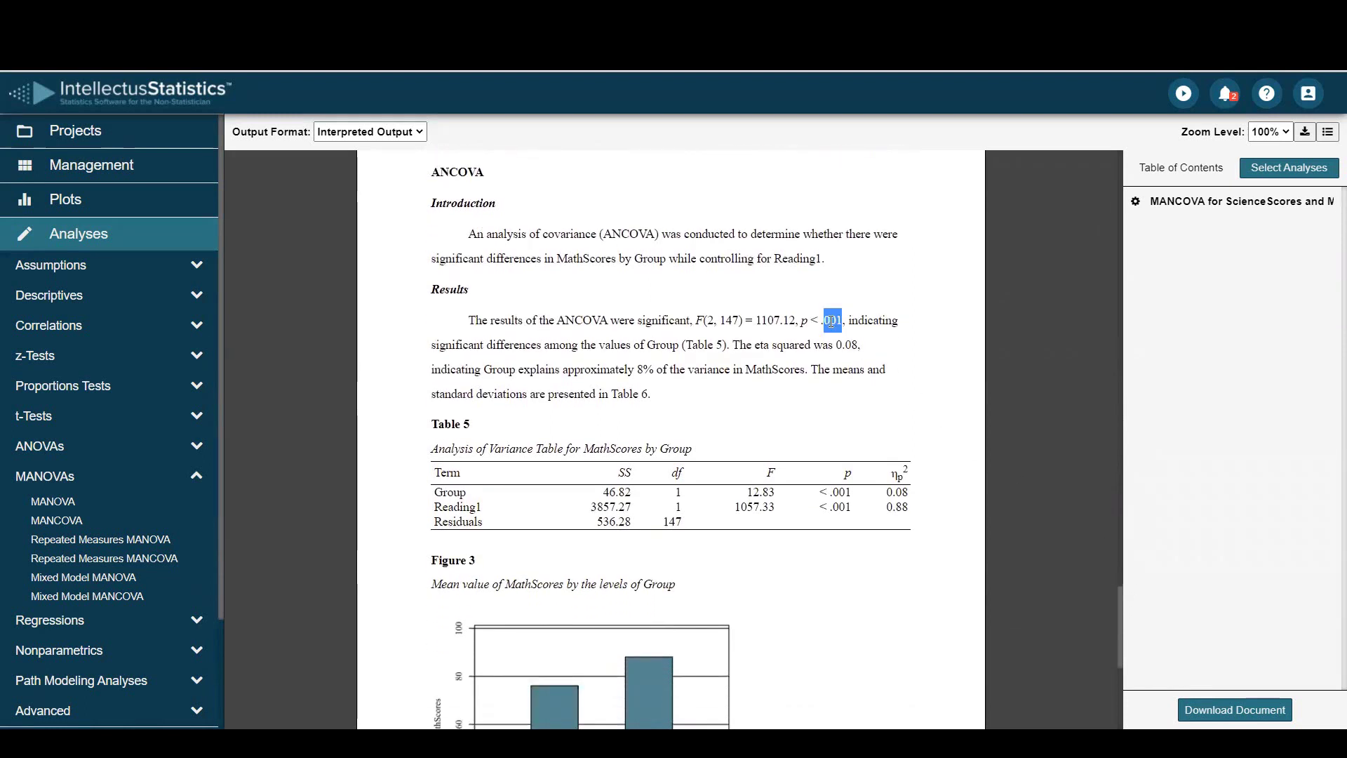
{"action": "double_click", "coordinate": [640, 369]}
{"action": "scroll", "coordinate": [1121, 598], "scroll_direction": "down", "scroll_amount": 3}
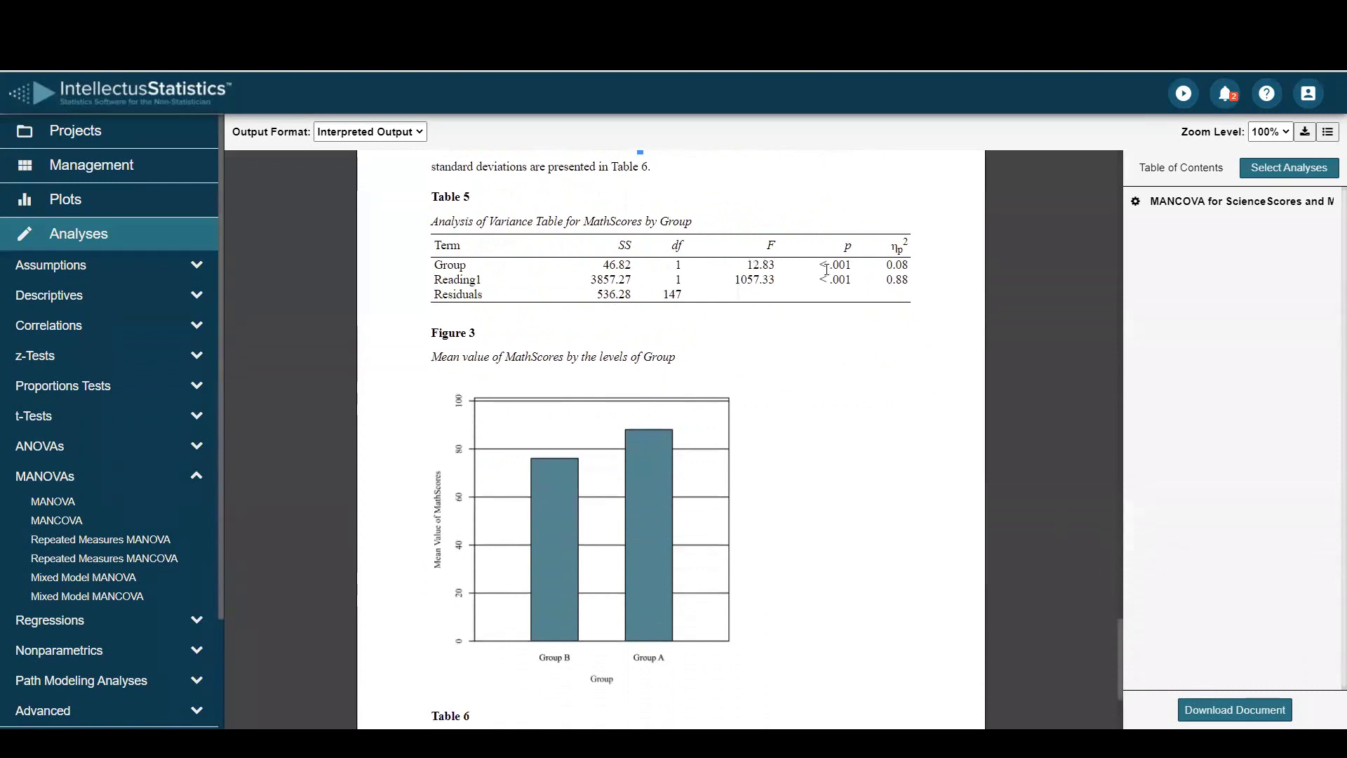
{"action": "double_click", "coordinate": [842, 264]}
{"action": "scroll", "coordinate": [1120, 634], "scroll_direction": "down", "scroll_amount": 3}
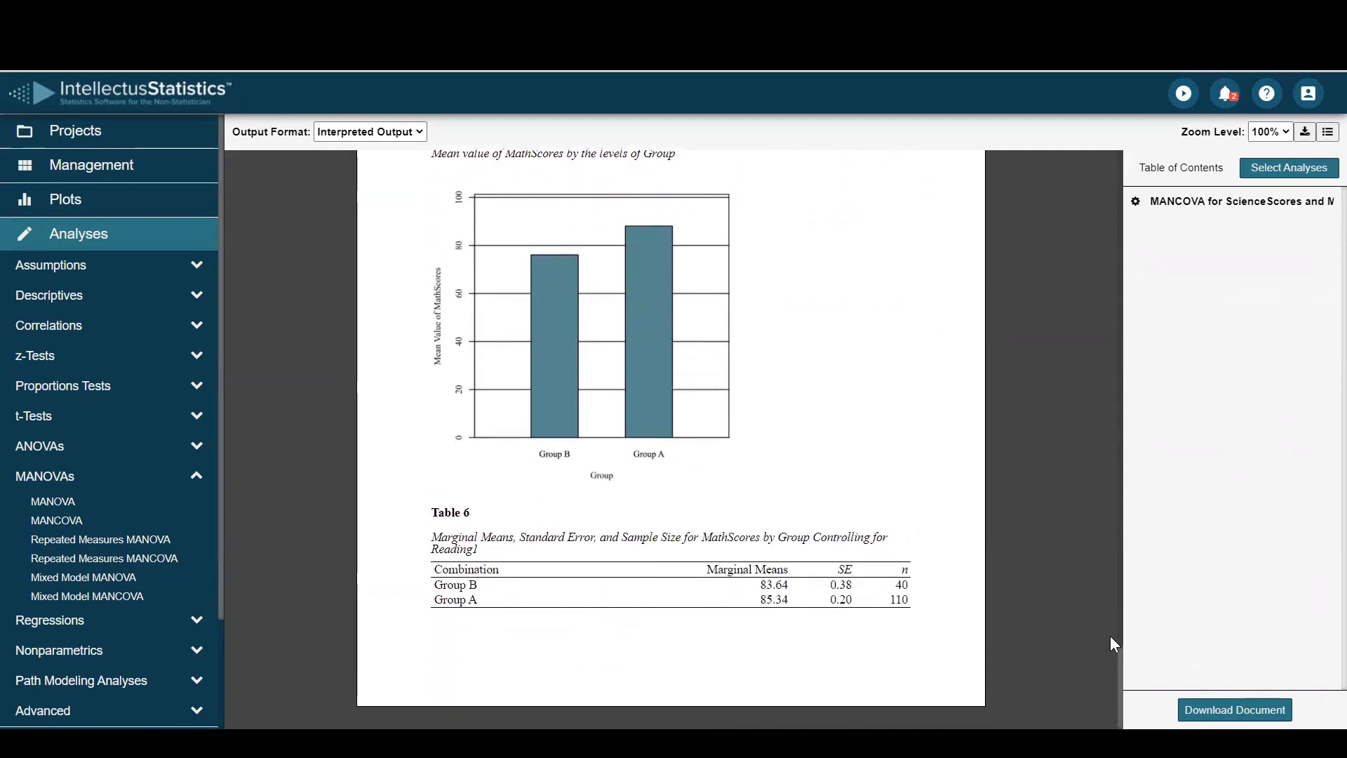